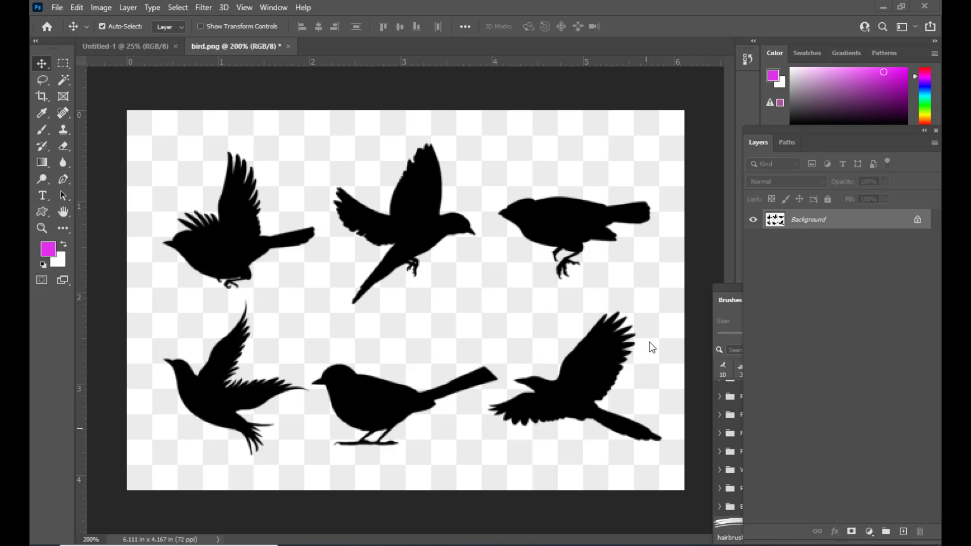
Select the flying bird silhouette with the wide wing in the bottom row using the Magic Wand tool.
click(65, 80)
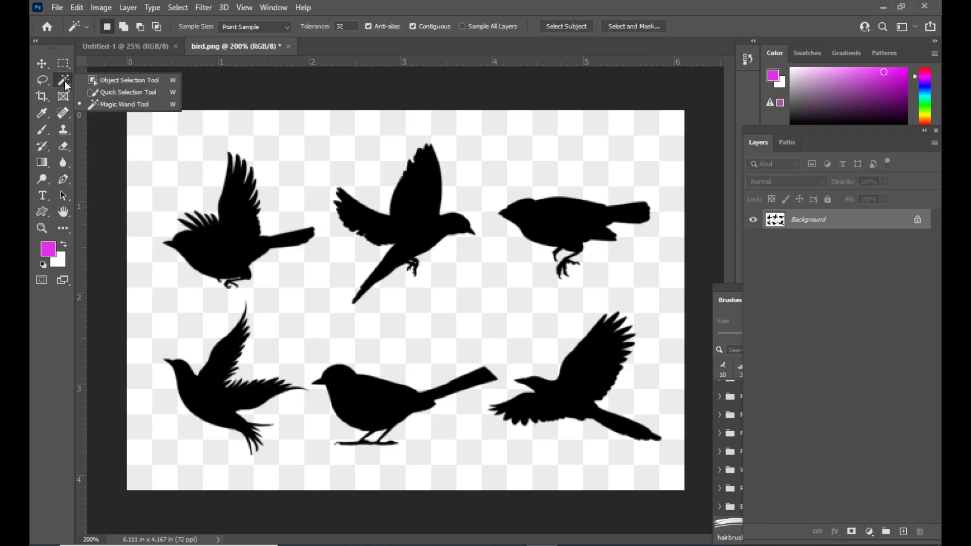
click(114, 104)
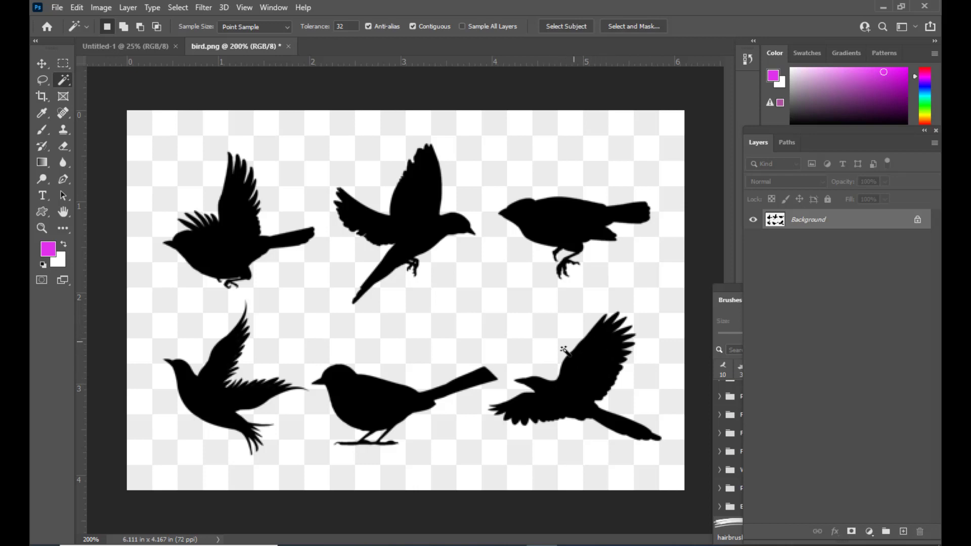
click(593, 383)
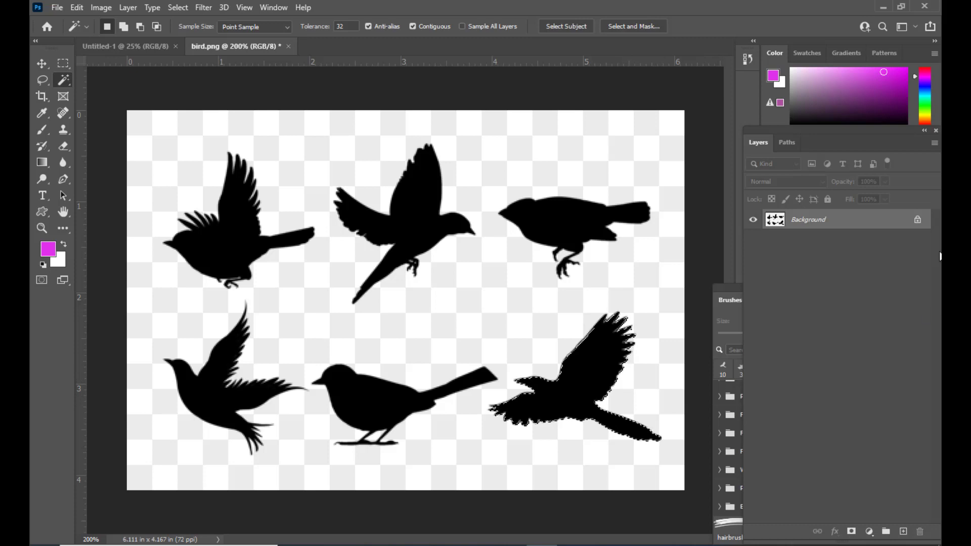
Unlock the Background layer, delete everything outside the selected bird by inverting the selection, and deselect.
click(917, 219)
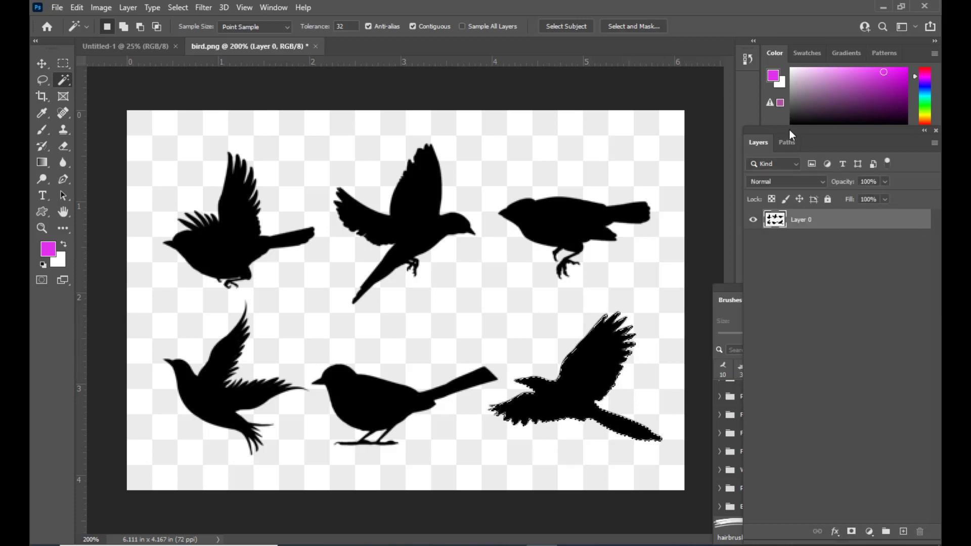
drag(790, 129, 774, 108)
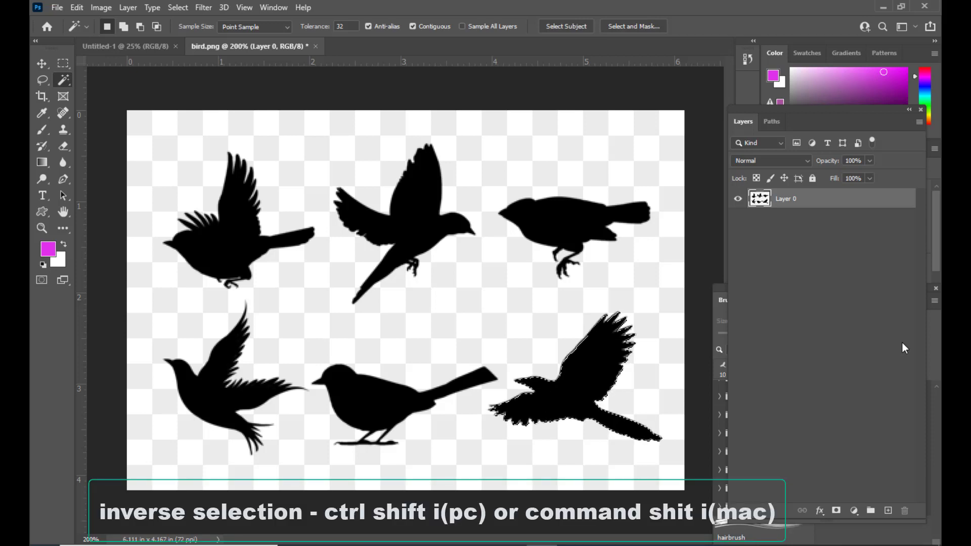
key(ctrl+shift+i)
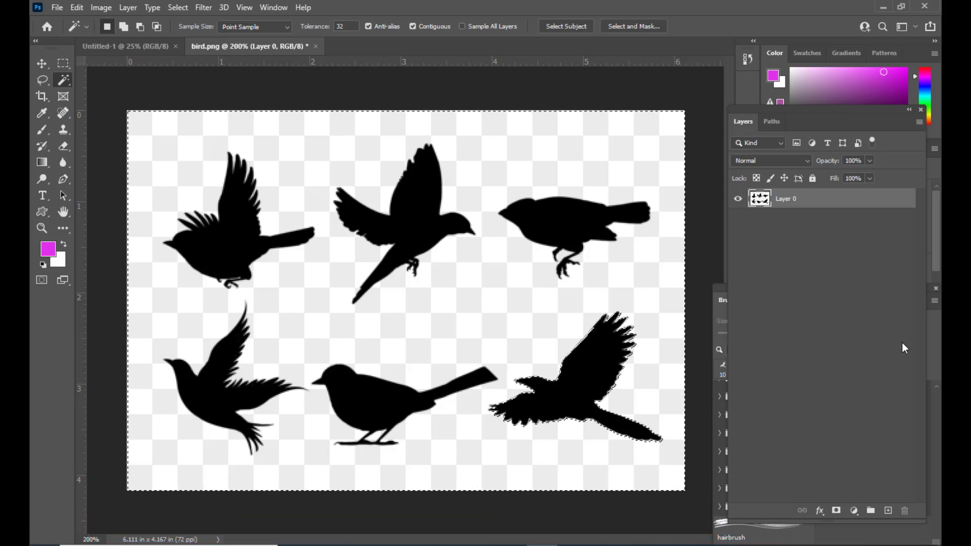
key(Delete)
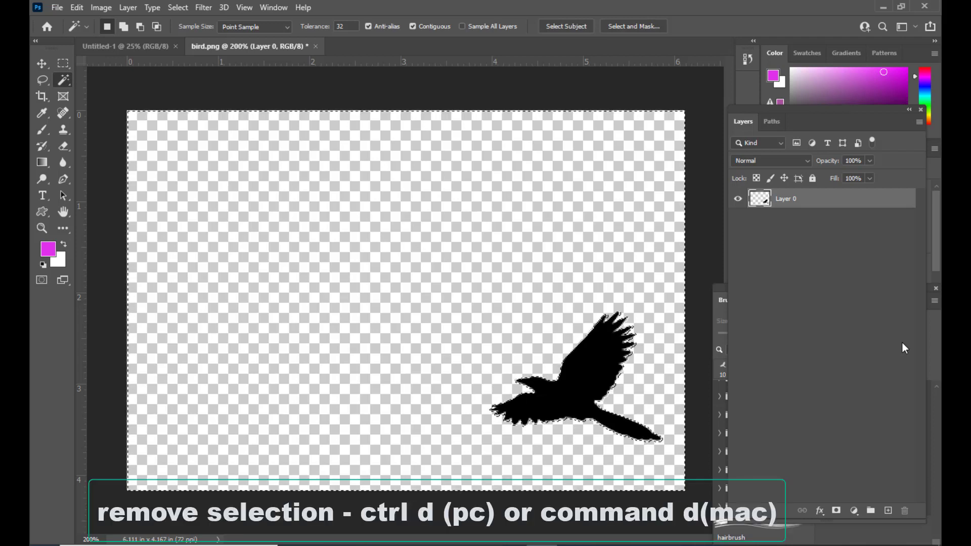
key(ctrl+d)
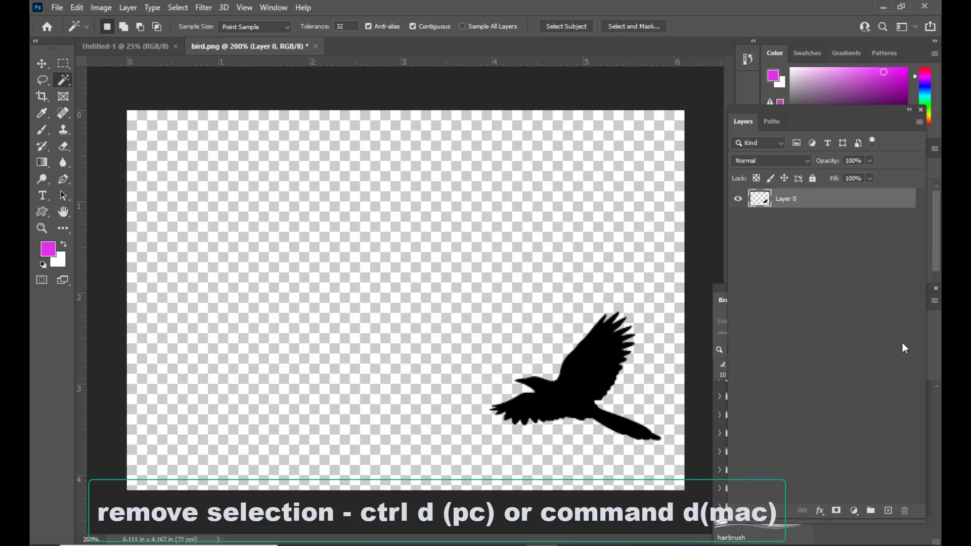
Move the bird to the middle of the canvas and scale it up to about 211.7%.
click(42, 63)
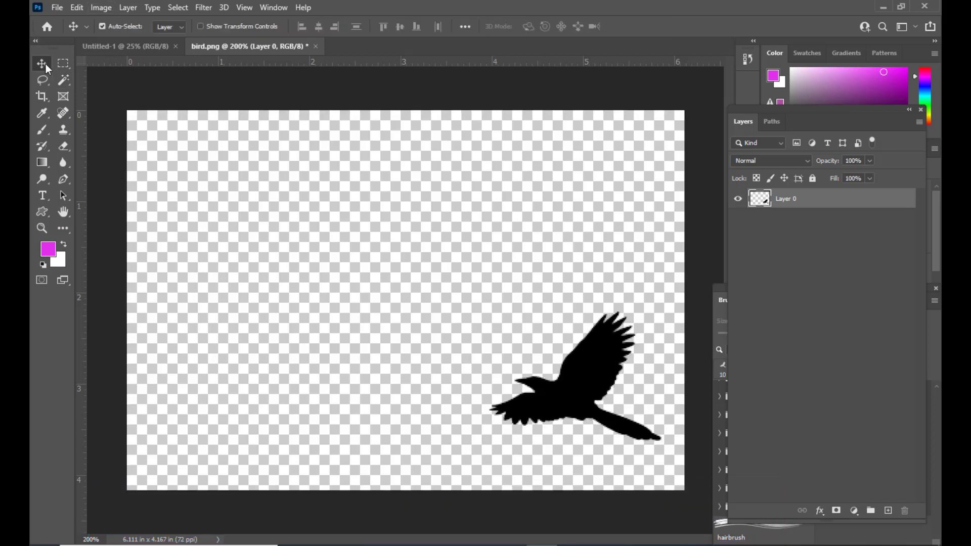
drag(582, 367, 427, 275)
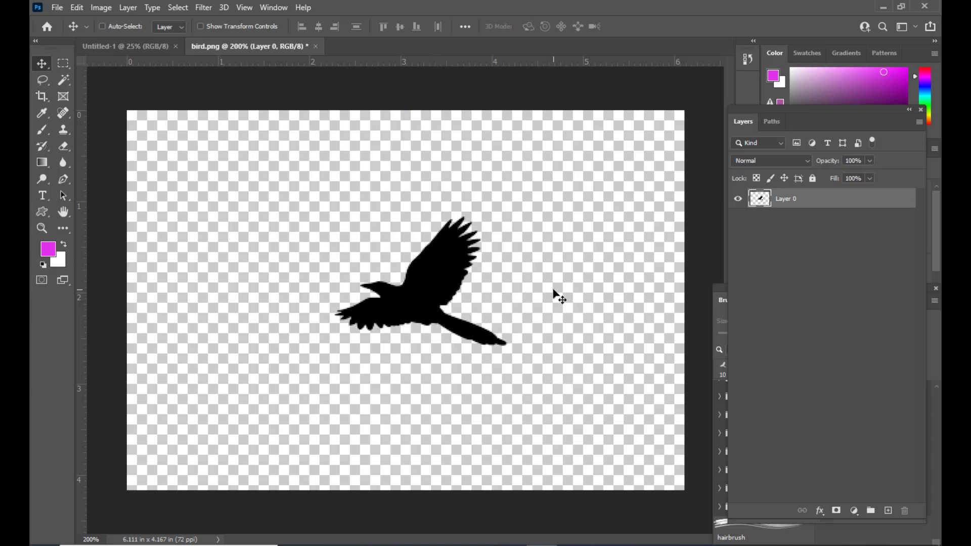
key(ctrl+t)
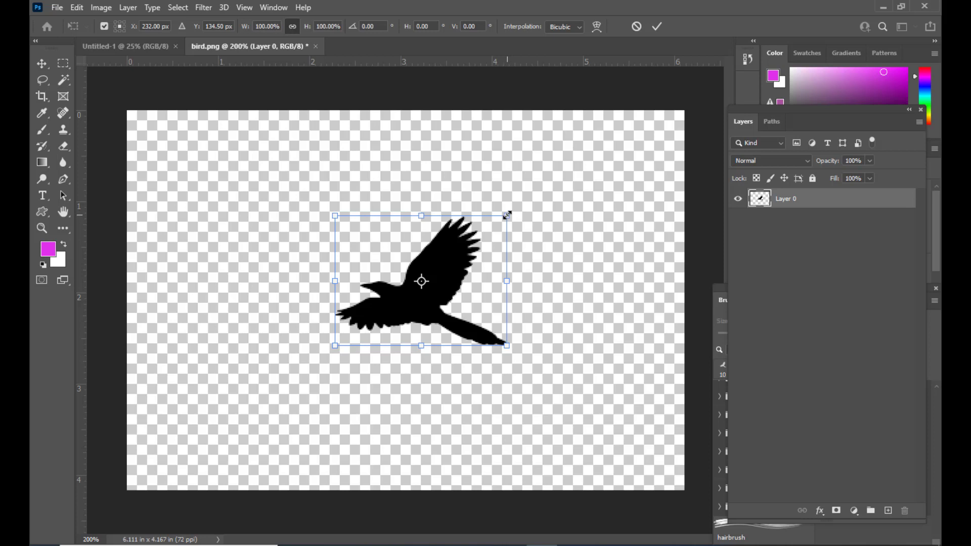
drag(508, 213, 605, 151)
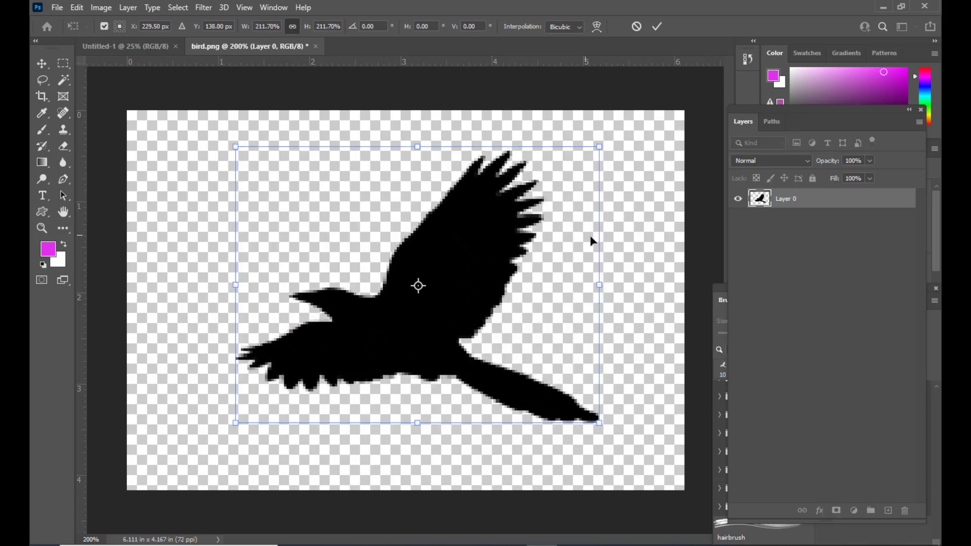
key(Return)
drag(479, 236, 476, 237)
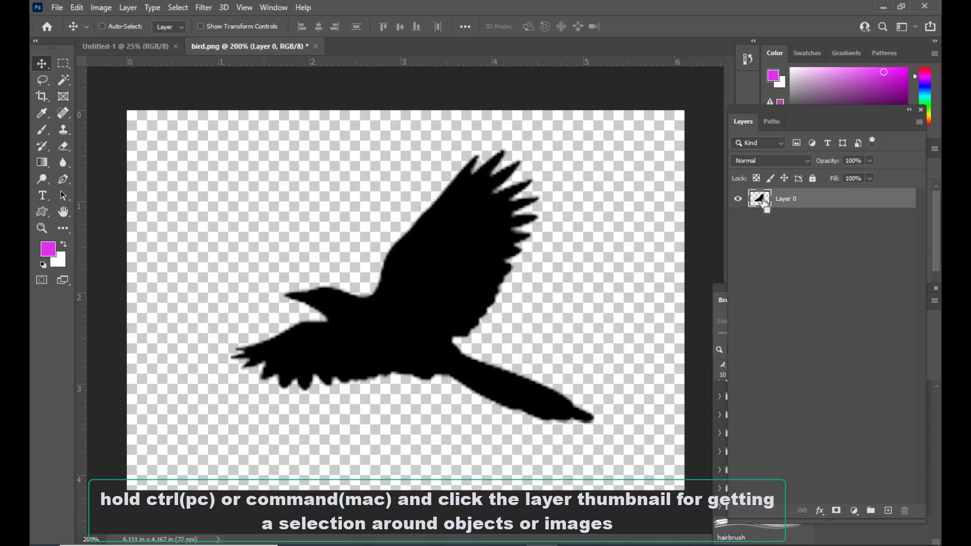
Load the bird layer's outline as a selection and convert it into a work path.
ctrl+click(762, 200)
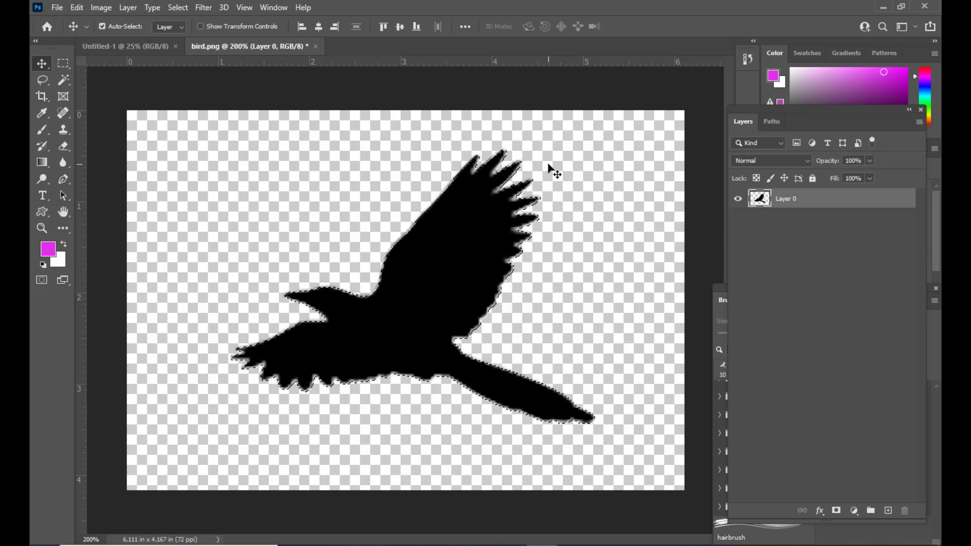
click(772, 127)
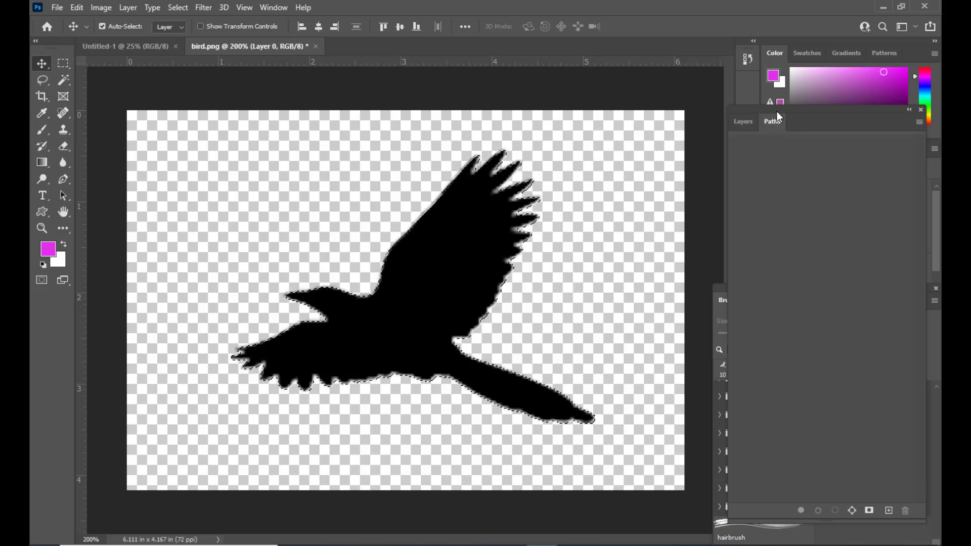
drag(771, 109, 691, 127)
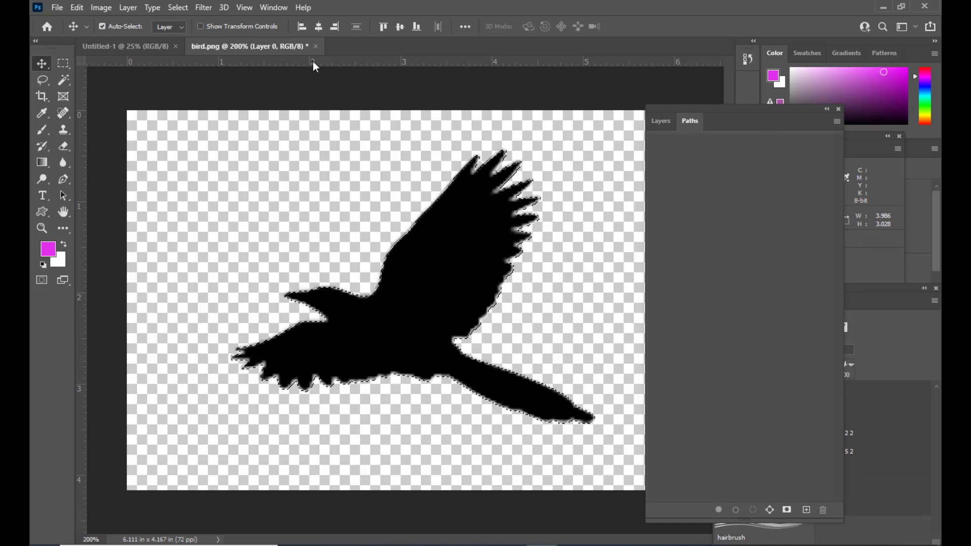
click(273, 7)
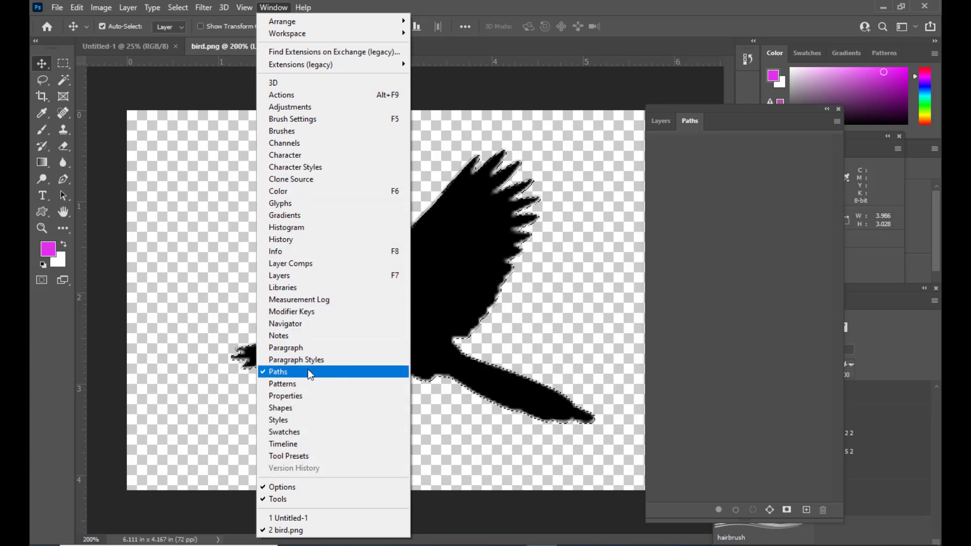
click(709, 105)
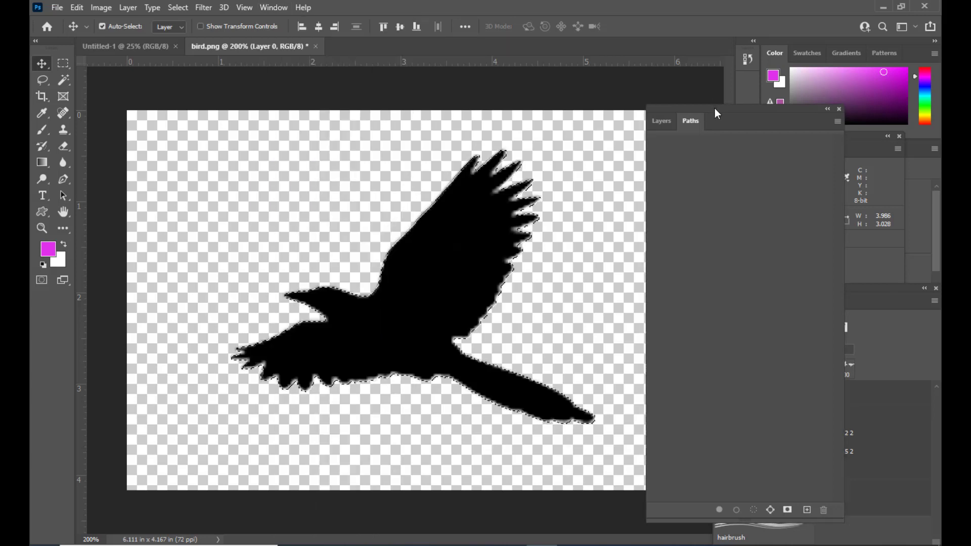
drag(714, 108, 716, 80)
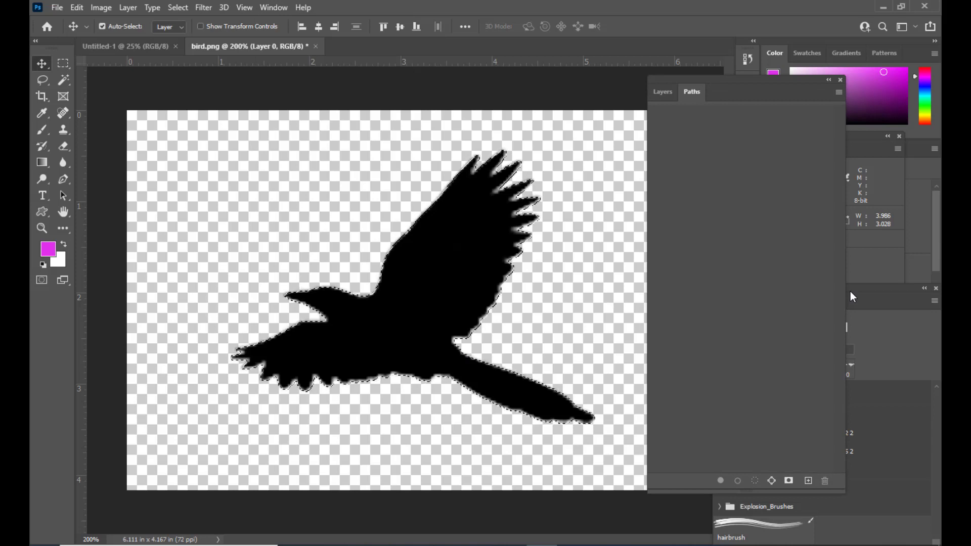
drag(727, 81, 715, 68)
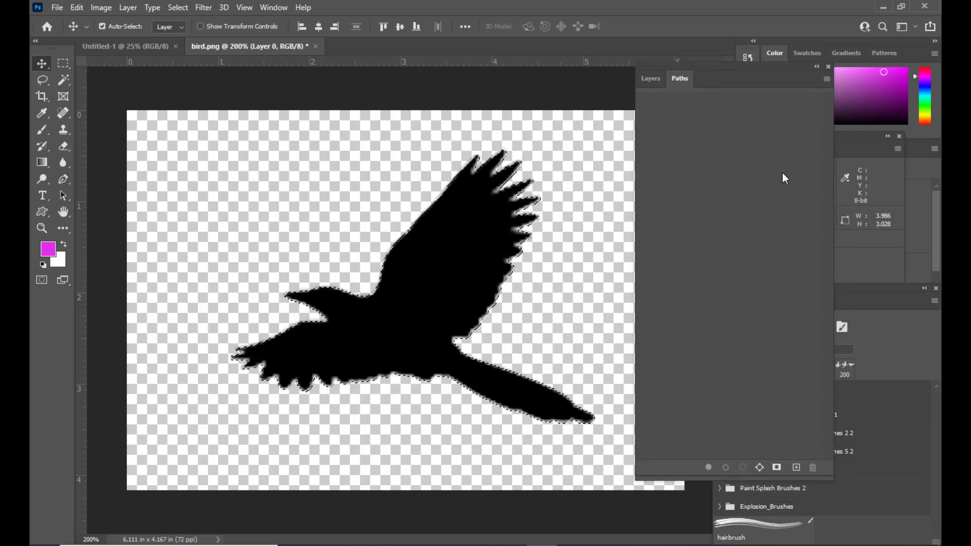
click(759, 468)
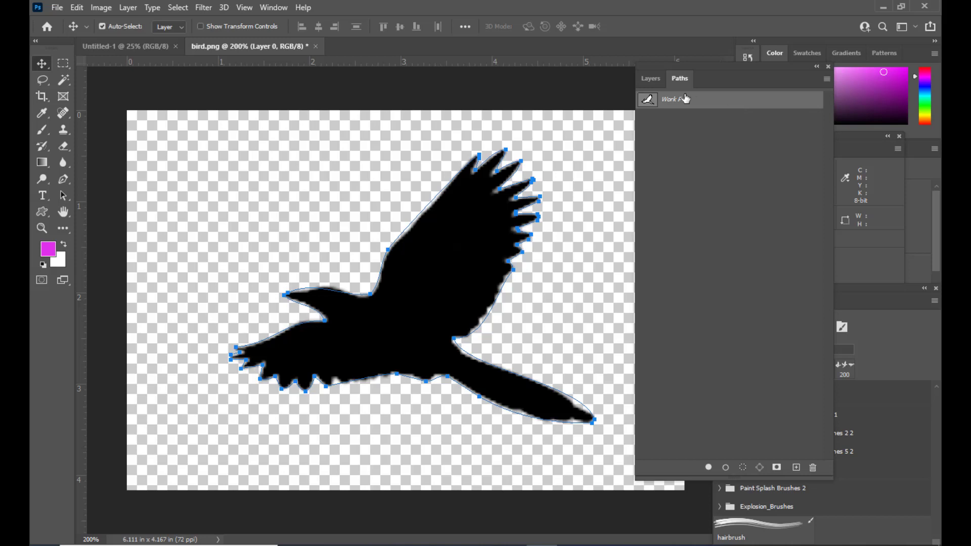
Define the bird path as a custom shape named "bird".
click(76, 9)
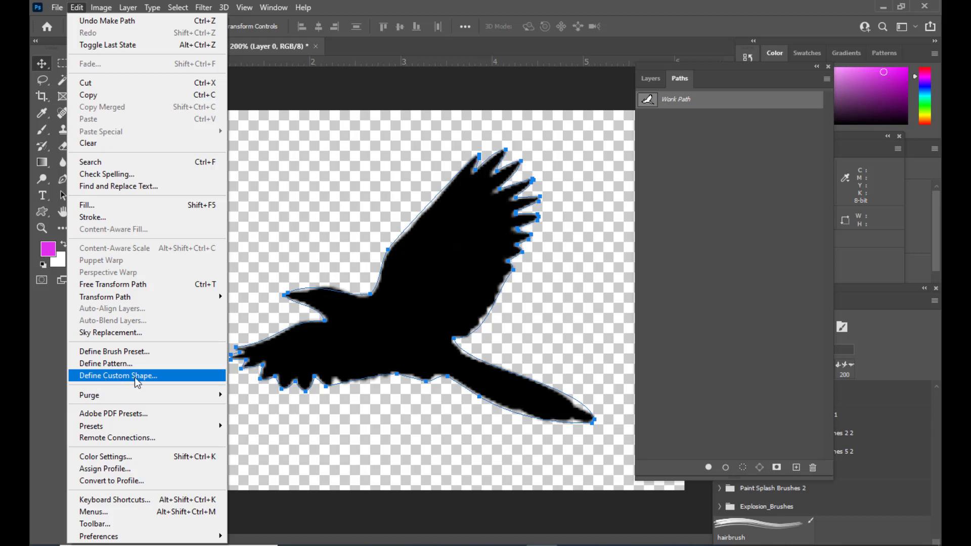
click(156, 383)
click(154, 378)
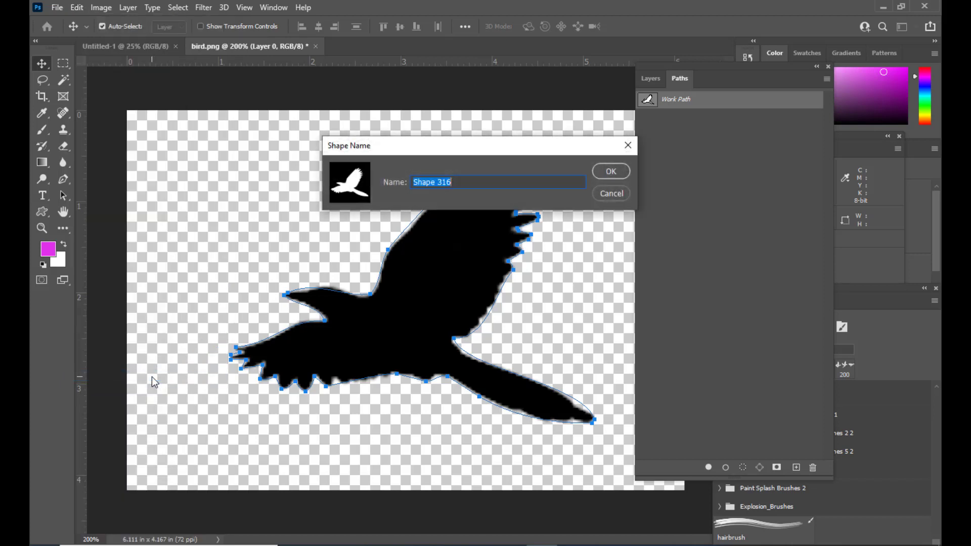
drag(488, 148, 510, 148)
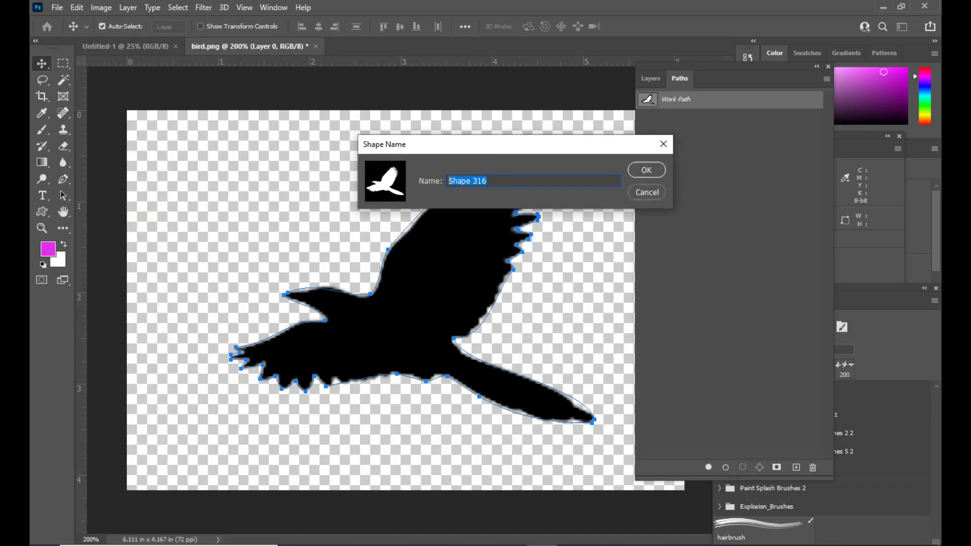
text(bird)
click(647, 170)
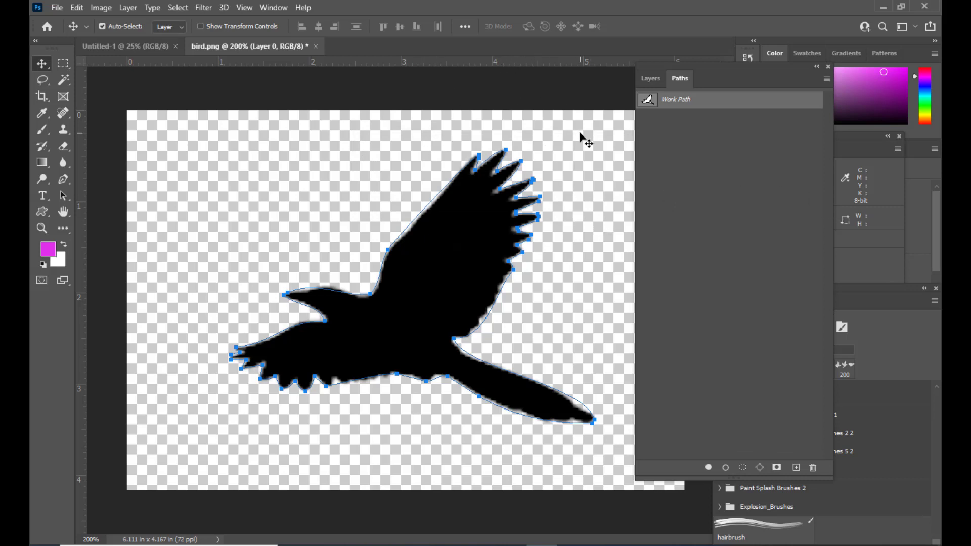
Activate the Custom Shape tool and enlarge the shape picker to check for the saved bird shape.
click(38, 215)
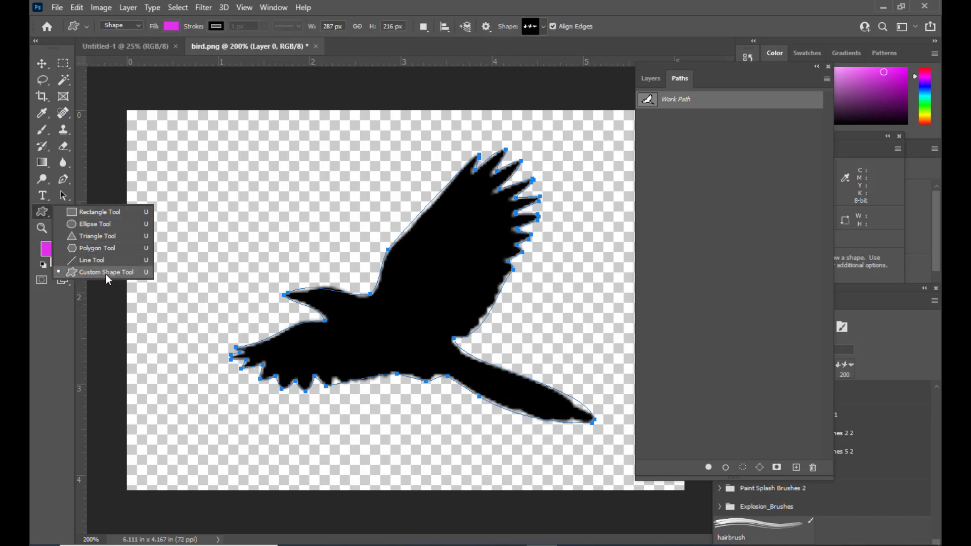
click(106, 273)
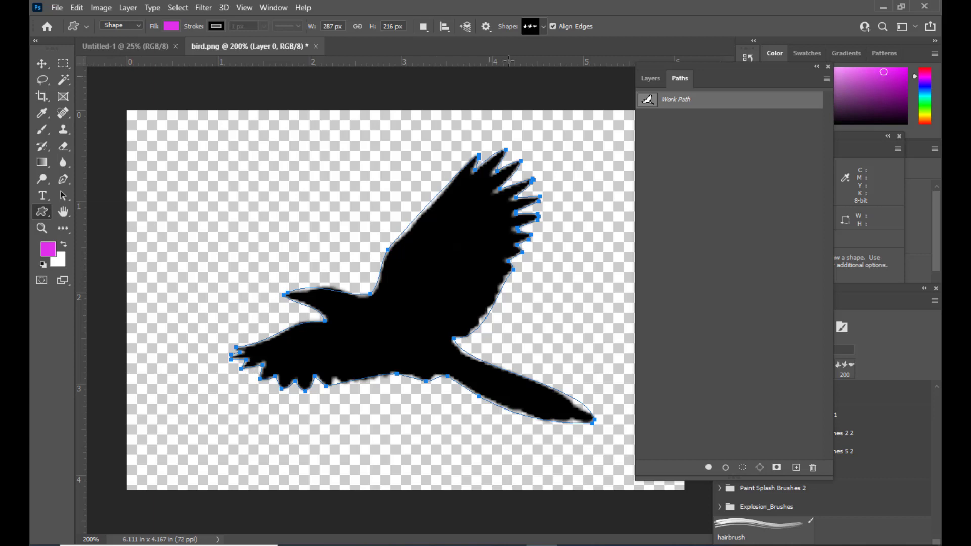
click(536, 26)
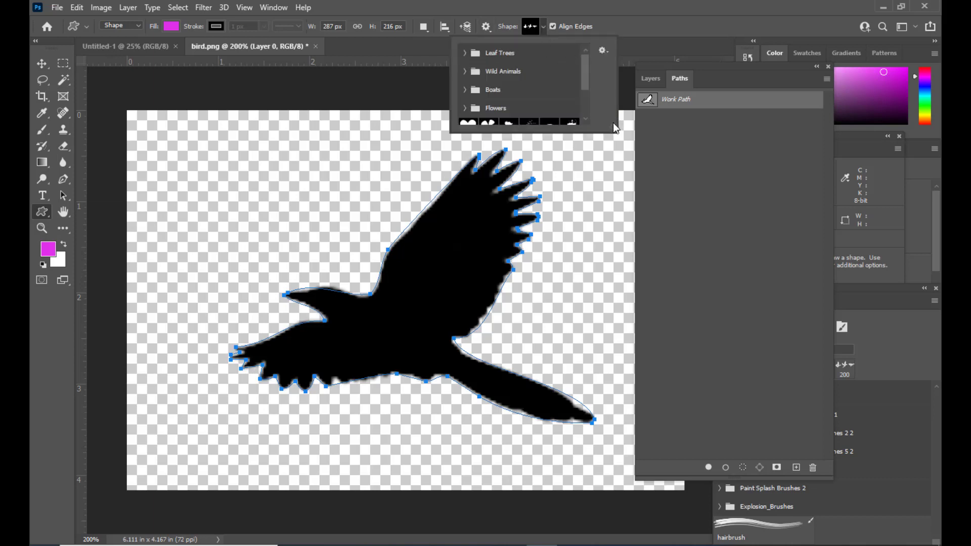
drag(615, 126, 771, 303)
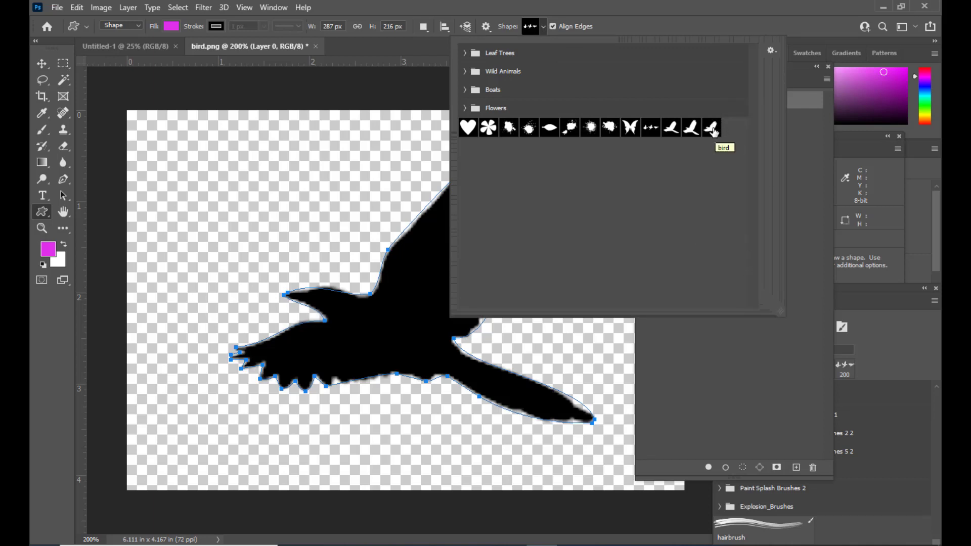
click(647, 14)
Switch to the Untitled-1 document, clear the view of its canvas, and choose the saved bird as the custom shape.
click(126, 47)
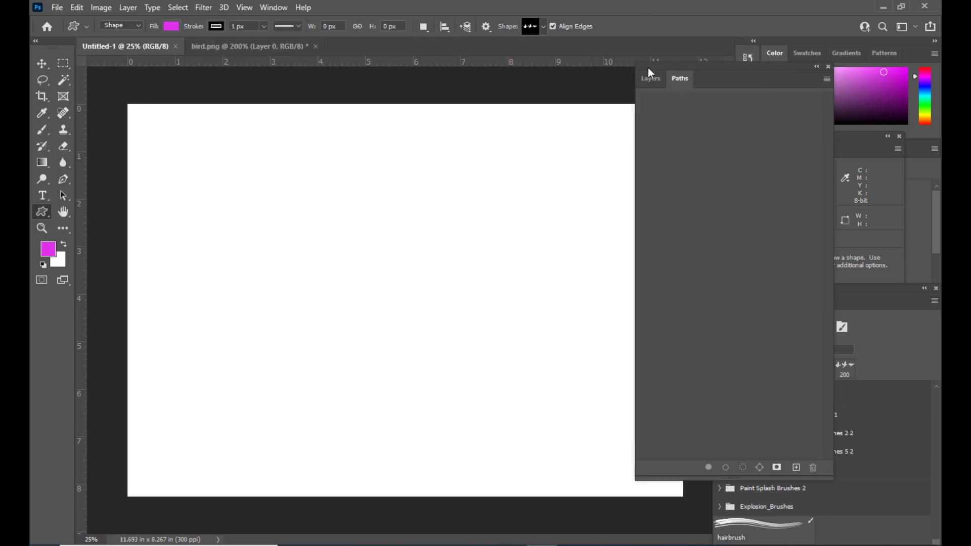
drag(657, 65, 834, 119)
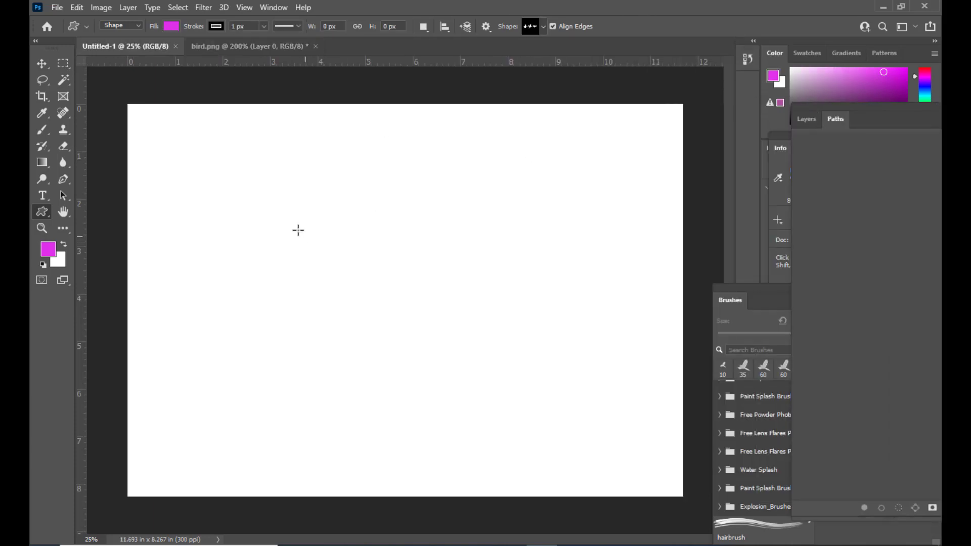
click(542, 27)
click(629, 129)
drag(222, 155, 319, 242)
drag(420, 189, 629, 412)
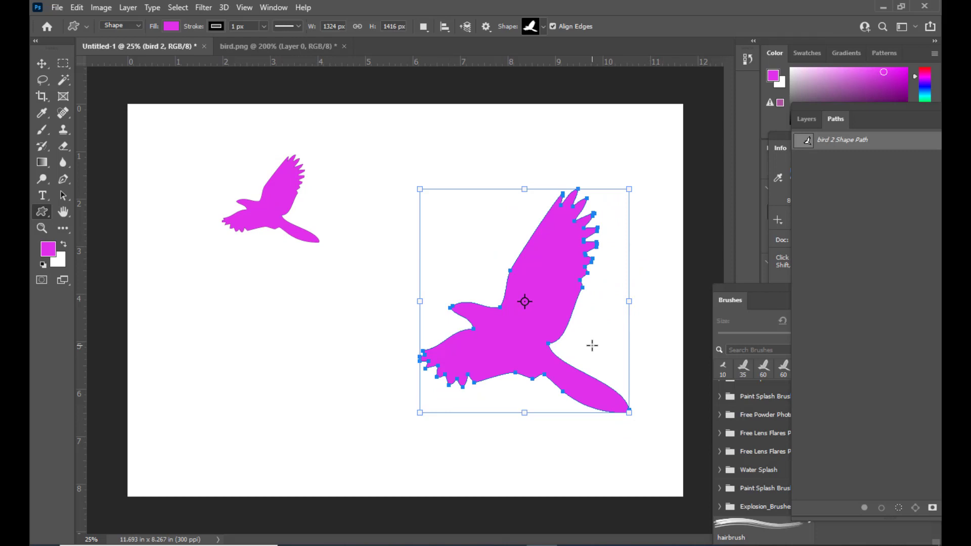
key(ctrl+z)
key(ctrl+z)
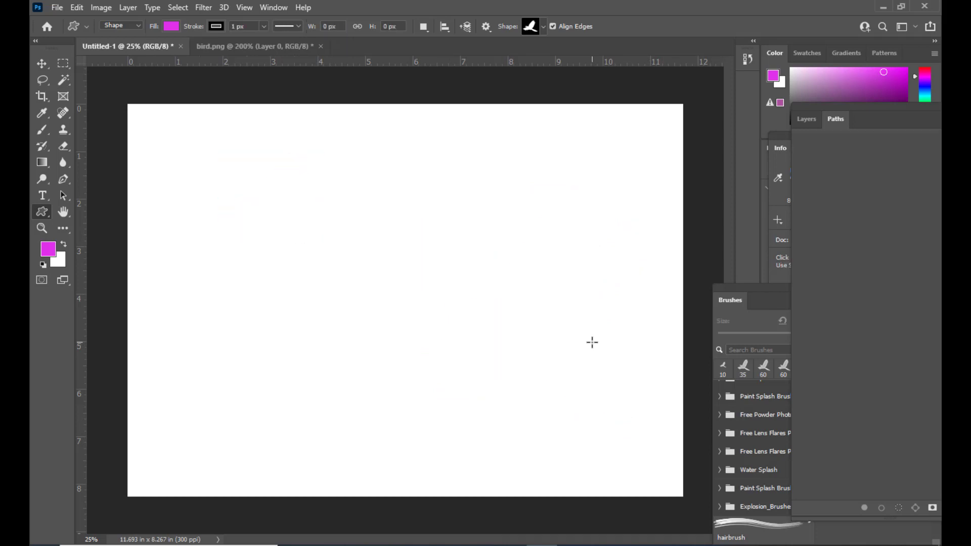
Draw a bird shape of about 2580 by 1916 px across the canvas and display the document's layers.
drag(189, 145, 598, 448)
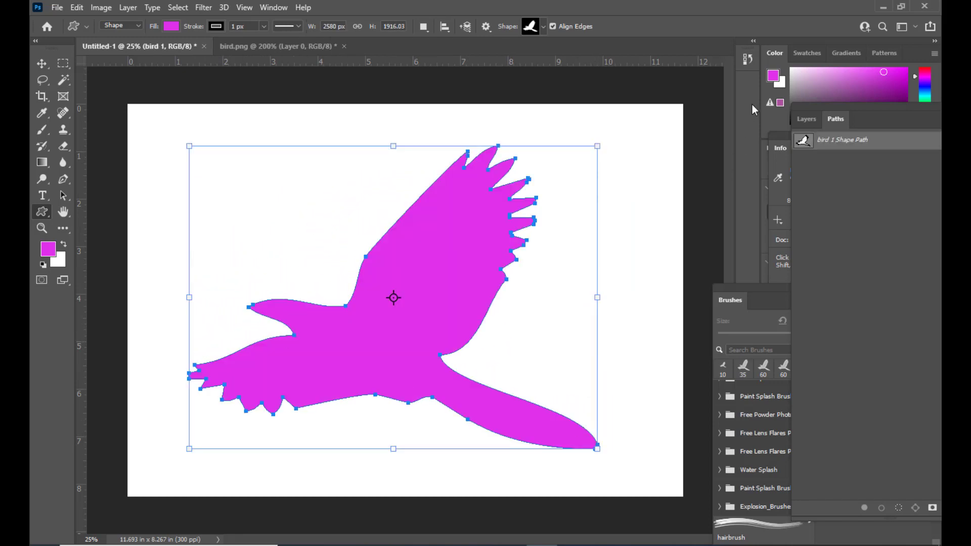
click(807, 120)
drag(833, 114, 685, 104)
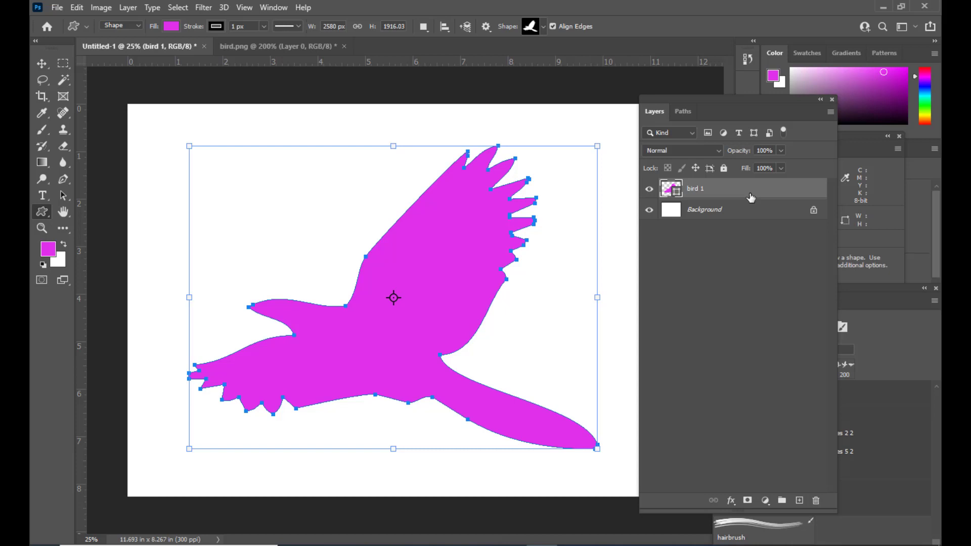
Load the drawn bird shape as a selection and define it as a brush preset named "birdbrush".
key(Return)
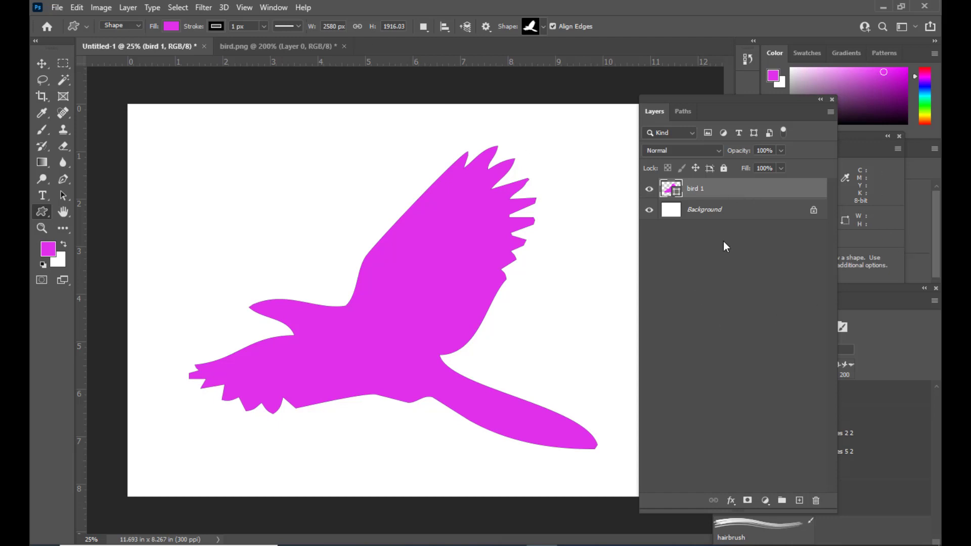
ctrl+click(669, 190)
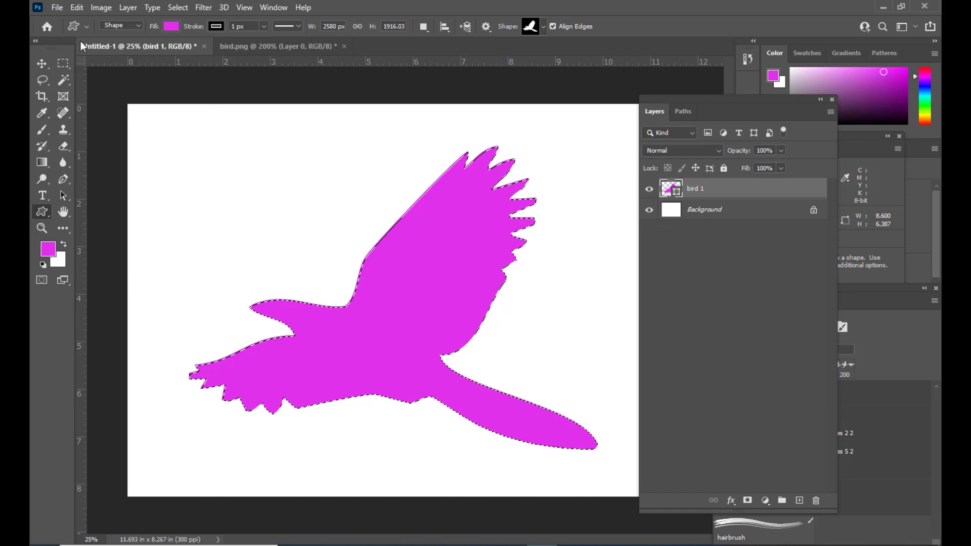
click(77, 8)
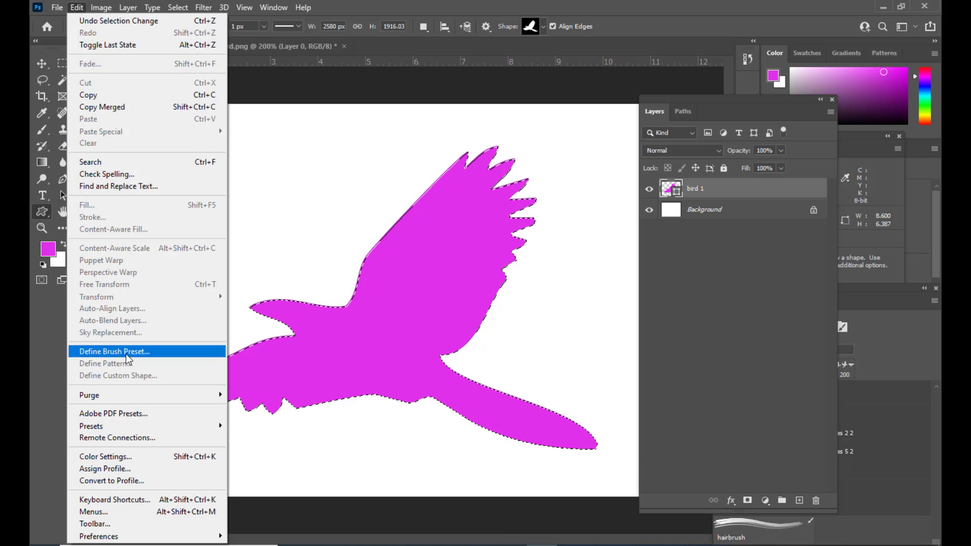
click(162, 351)
drag(464, 170, 274, 171)
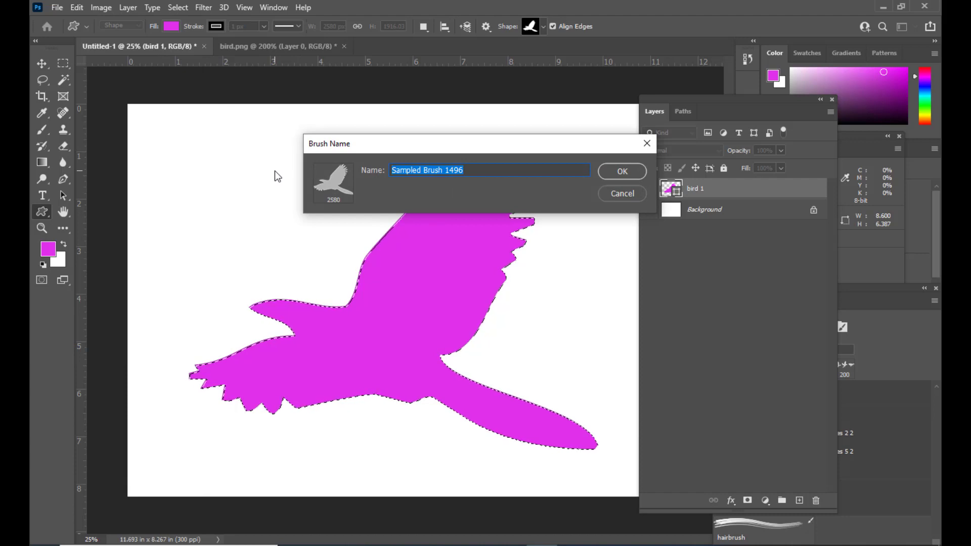
text(b)
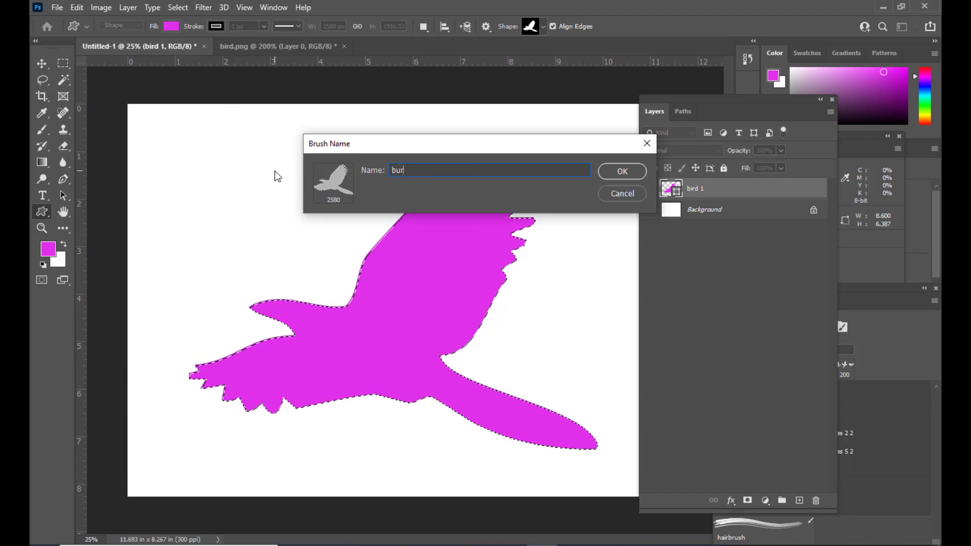
text(irdb)
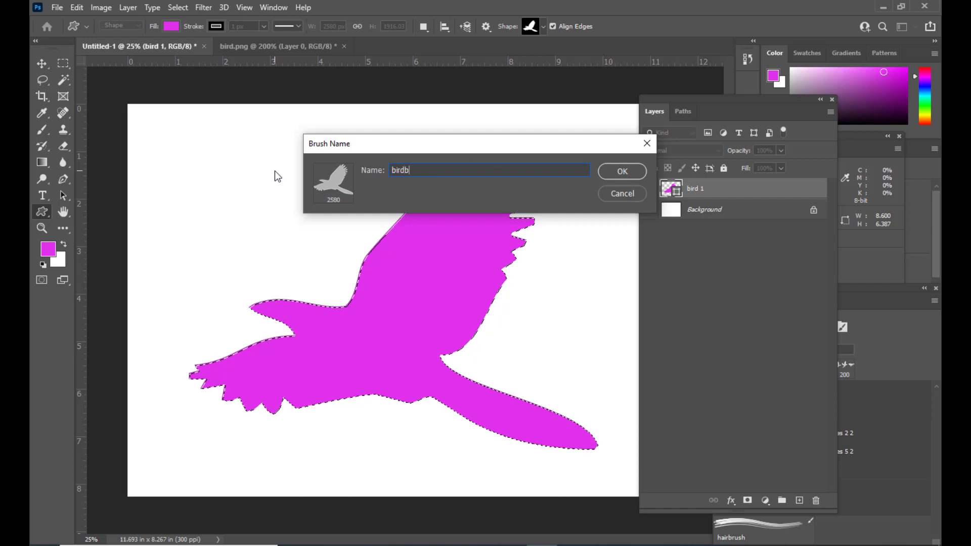
text(rush)
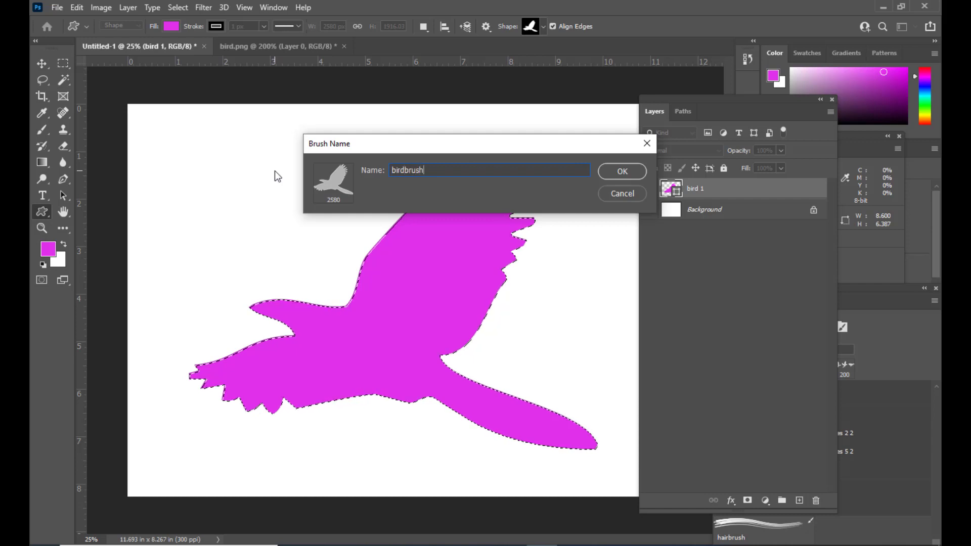
click(633, 176)
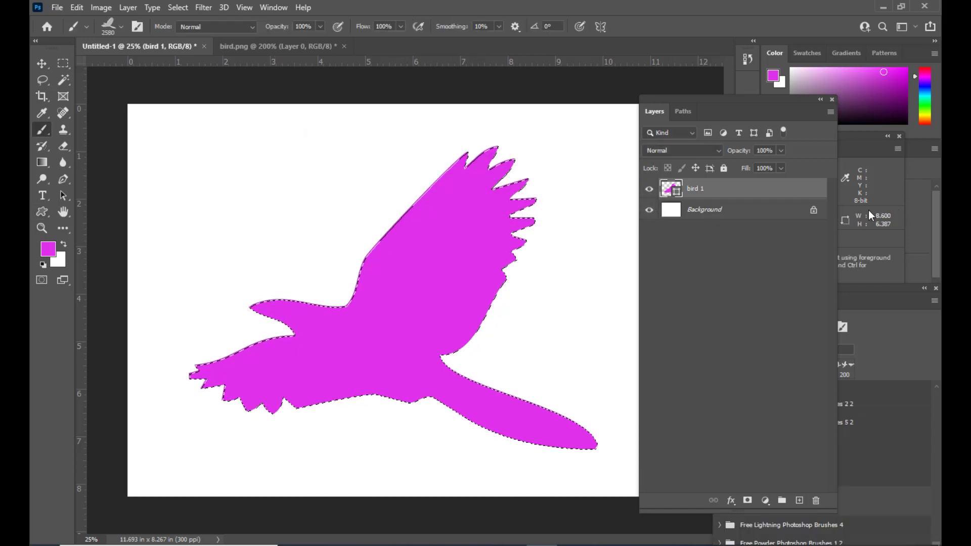
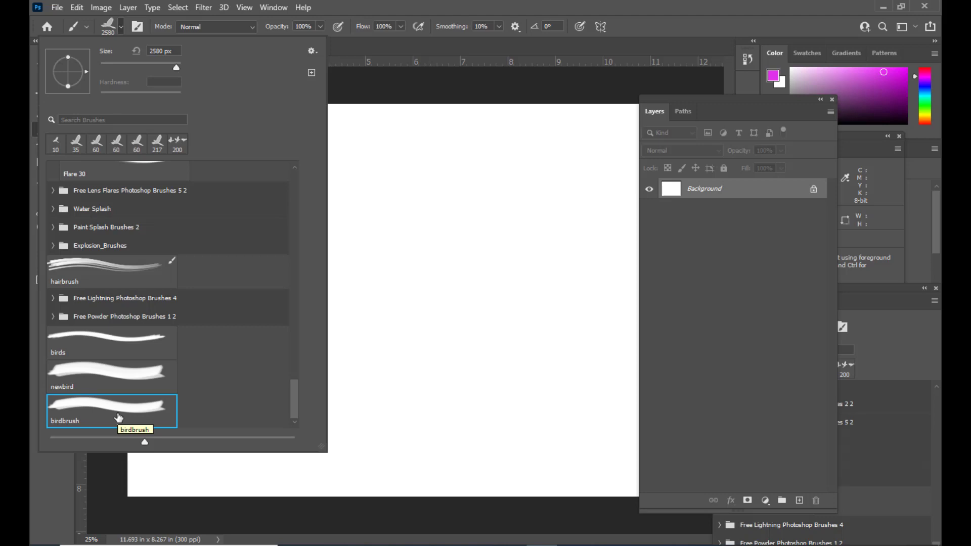
Close the brush picker and reduce the birdbrush size to 250 px.
click(657, 9)
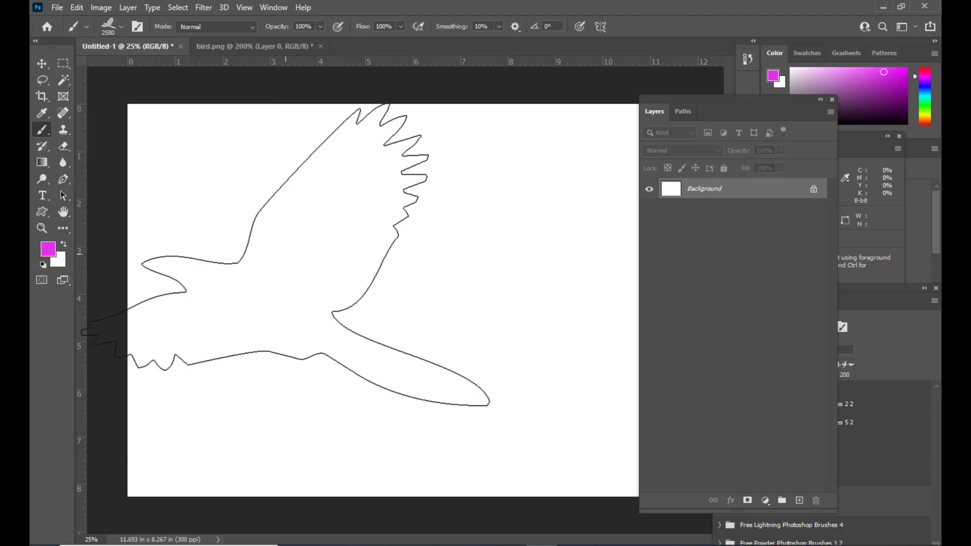
key(bracketleft)
key(bracketleft)
key(bracketleft)
key(bracketleft)
key(bracketleft)
key(bracketleft)
key(bracketleft)
key(bracketleft)
key(bracketleft)
key(bracketleft)
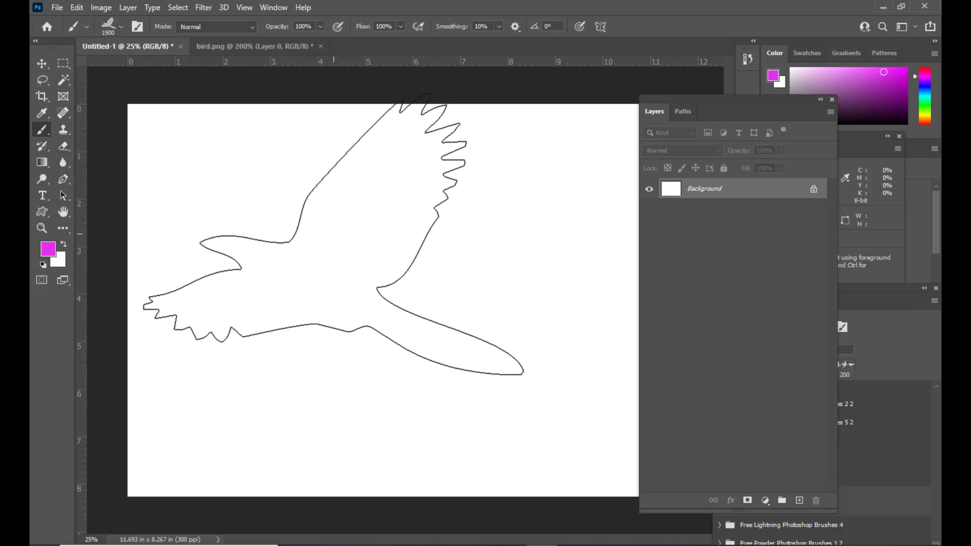
key(bracketleft)
key(bracketleft)
key(bracketleft)
key(bracketleft)
key(bracketleft)
key(bracketleft)
key(bracketleft)
key(bracketleft)
key(bracketleft)
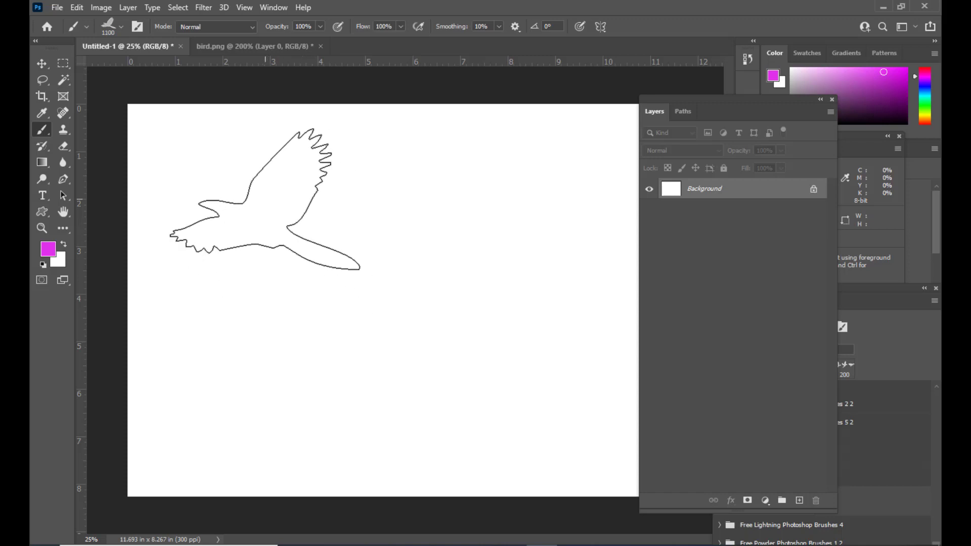
key(bracketleft)
key(bracketleft)
key(bracketleft)
key(bracketleft)
key(bracketleft)
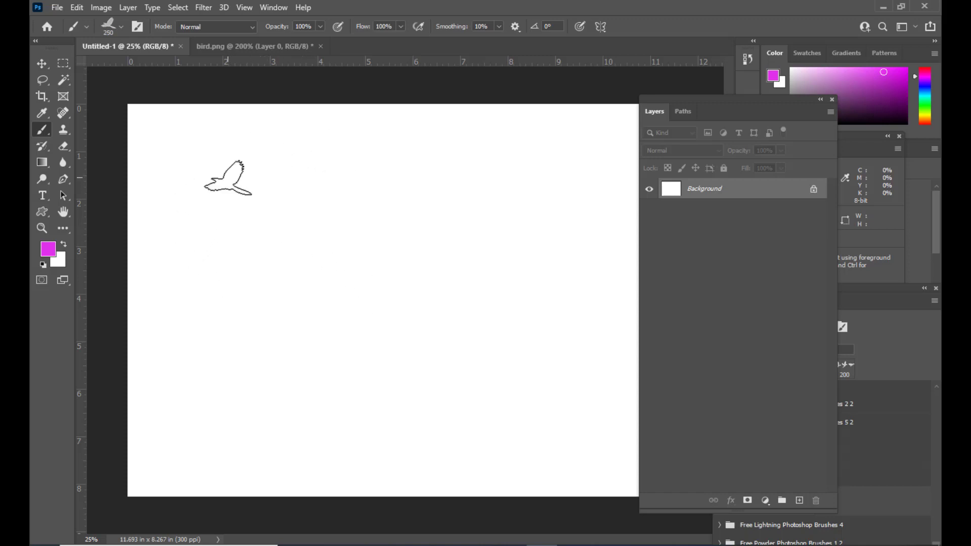
Set the foreground colour to red fe0909 and stamp three birds in the upper-left part of the canvas.
click(55, 248)
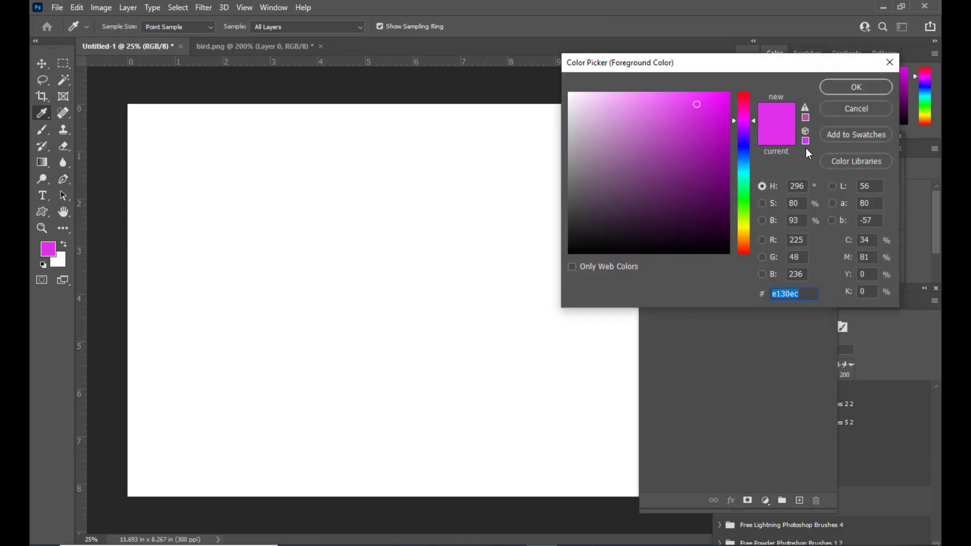
mouse_move(745, 102)
mouse_down()
mouse_move(732, 89)
mouse_move(741, 90)
mouse_up()
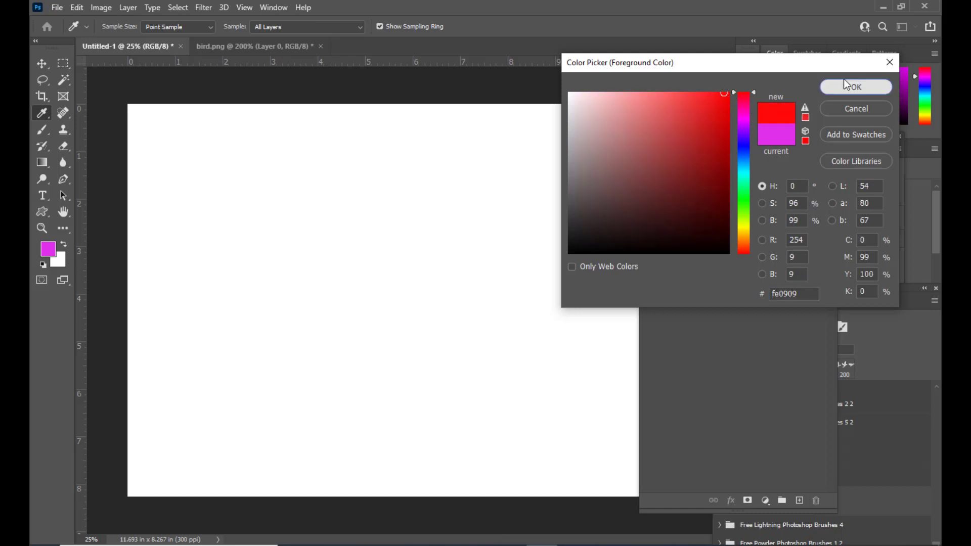
click(843, 81)
click(195, 193)
click(331, 163)
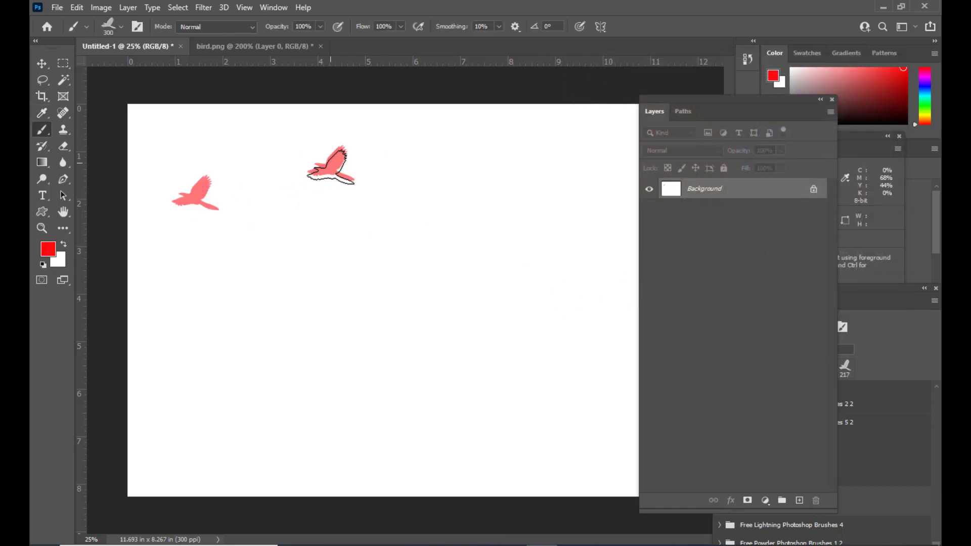
click(279, 220)
Change the foreground colour to dark green and stamp three birds across the upper half of the canvas.
click(48, 249)
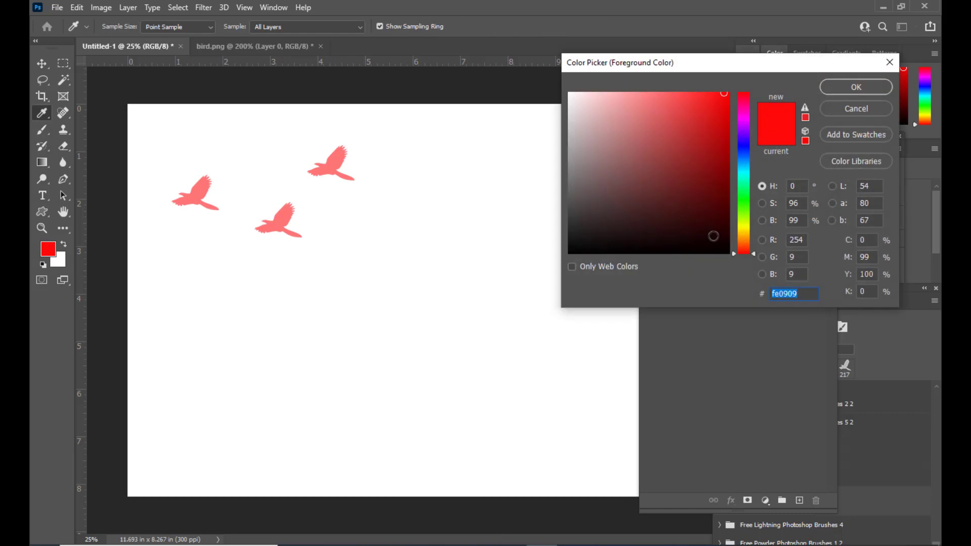
click(747, 205)
click(710, 191)
click(846, 91)
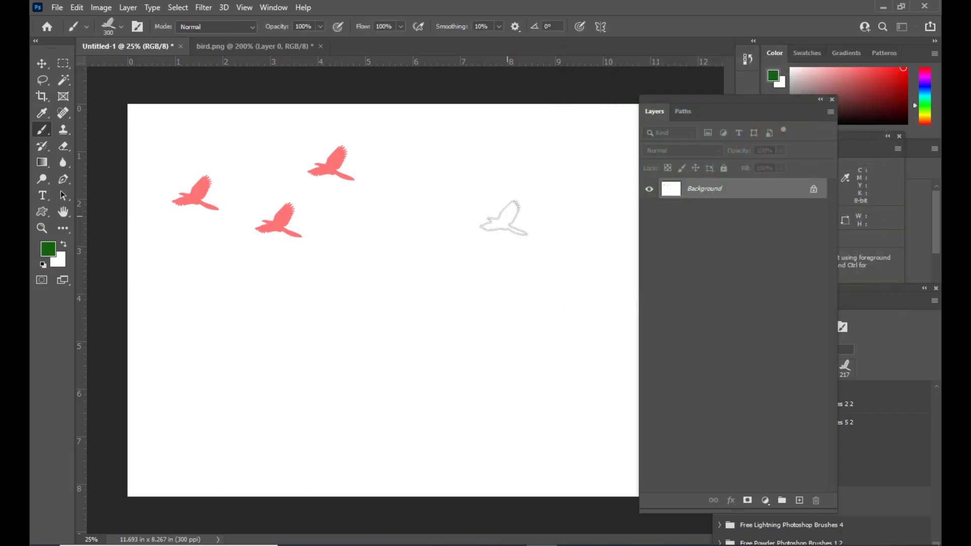
click(499, 216)
click(324, 262)
click(475, 148)
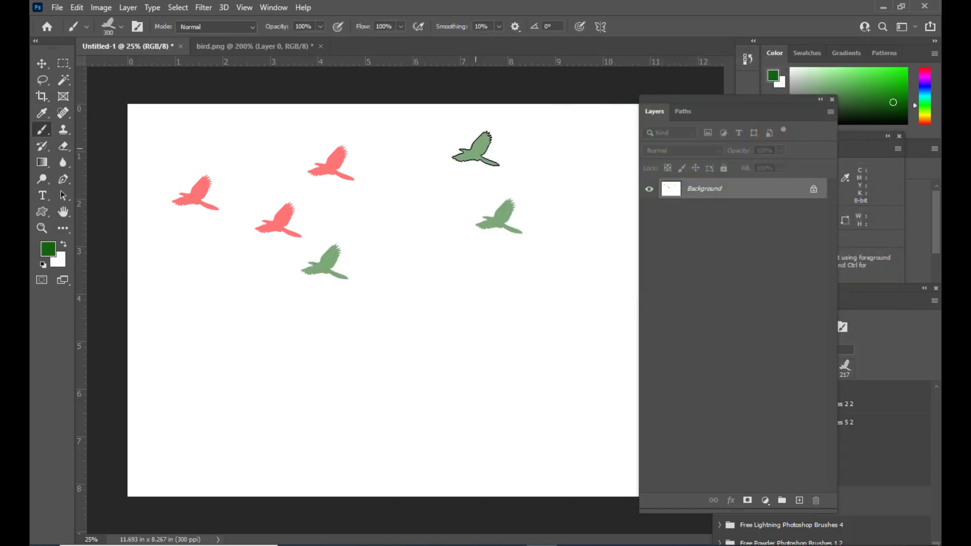
Change the foreground colour to yellow dcf508 and stamp two birds beside the green ones.
click(48, 249)
click(742, 225)
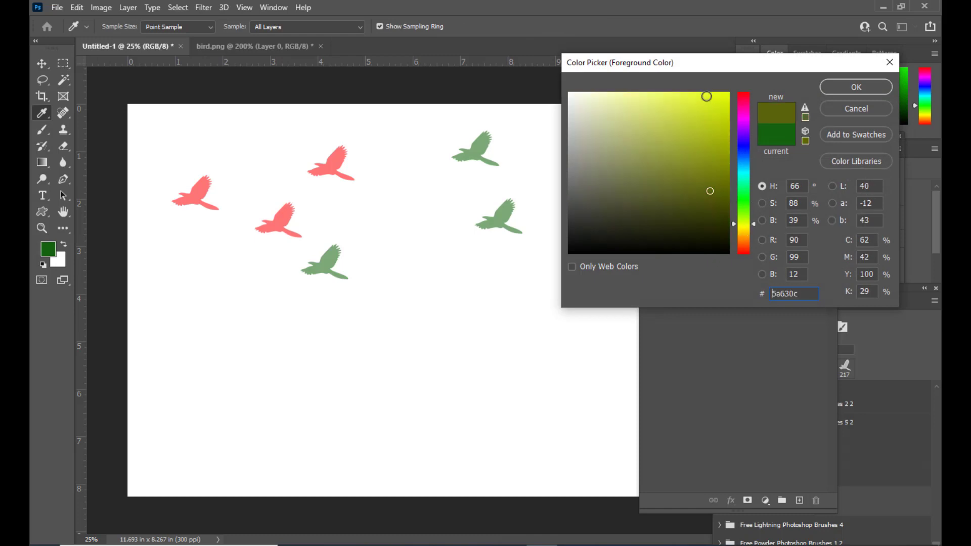
click(730, 100)
click(833, 86)
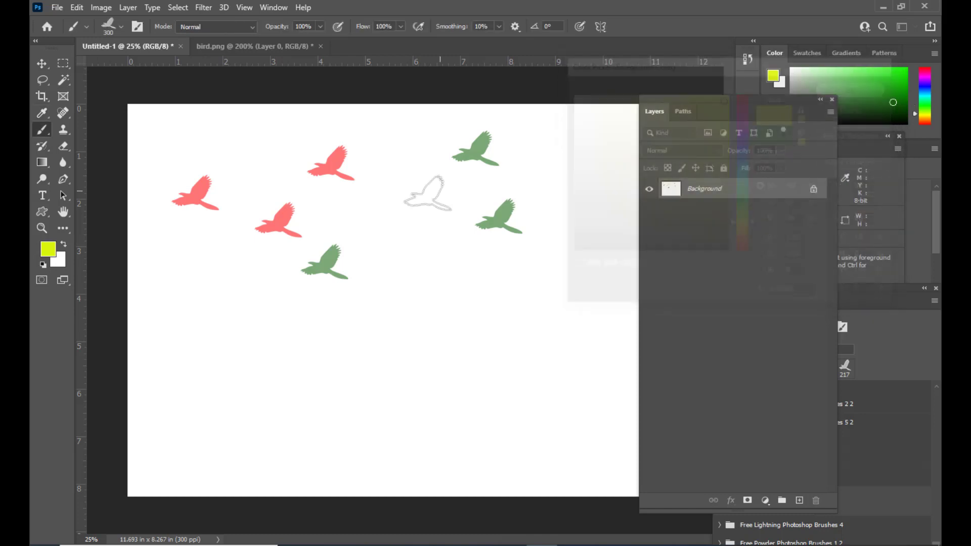
click(412, 197)
click(539, 174)
Change the foreground colour to blue 085bf5 and stamp two birds below the yellow ones.
click(48, 249)
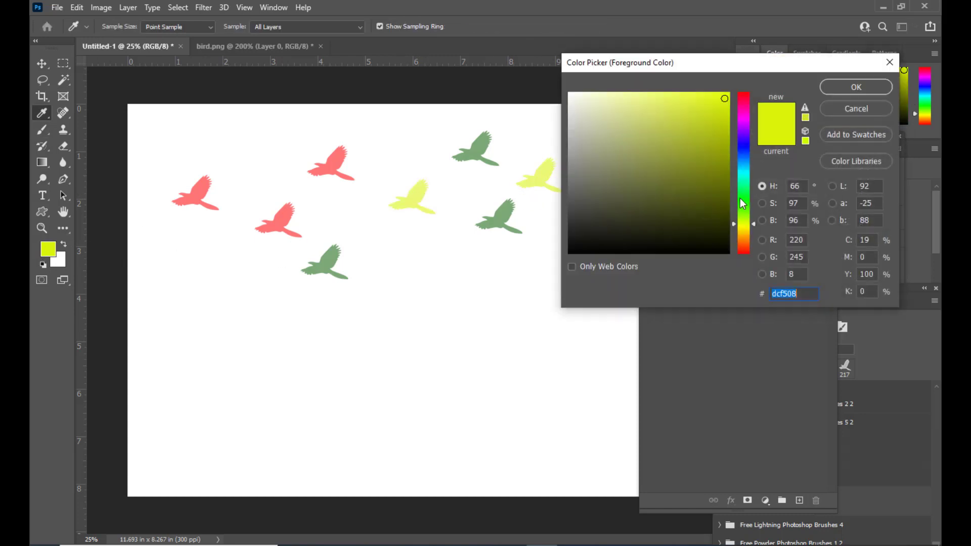
click(744, 160)
click(842, 84)
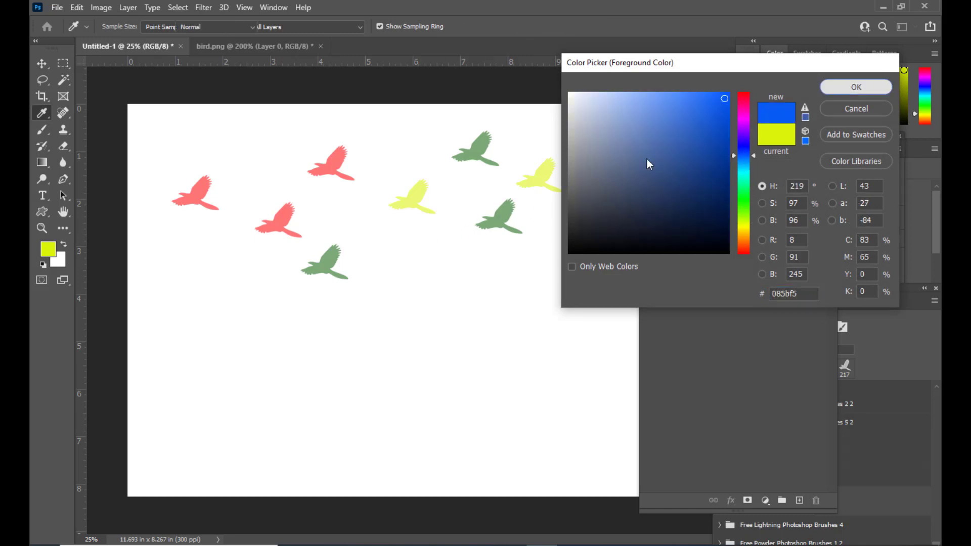
click(434, 271)
click(571, 246)
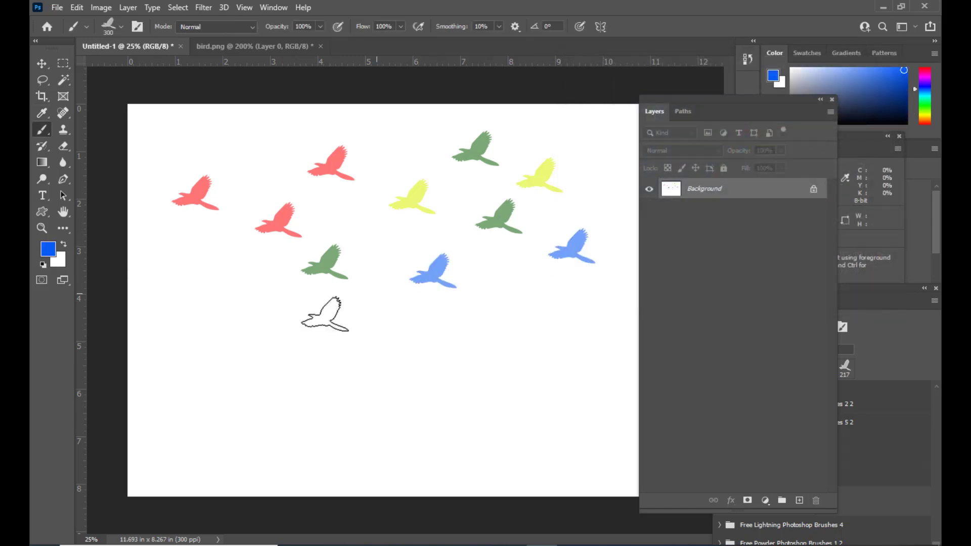
Change the foreground colour to a dark orange and stamp two birds in the left half of the canvas, below the existing flock.
click(49, 249)
click(745, 238)
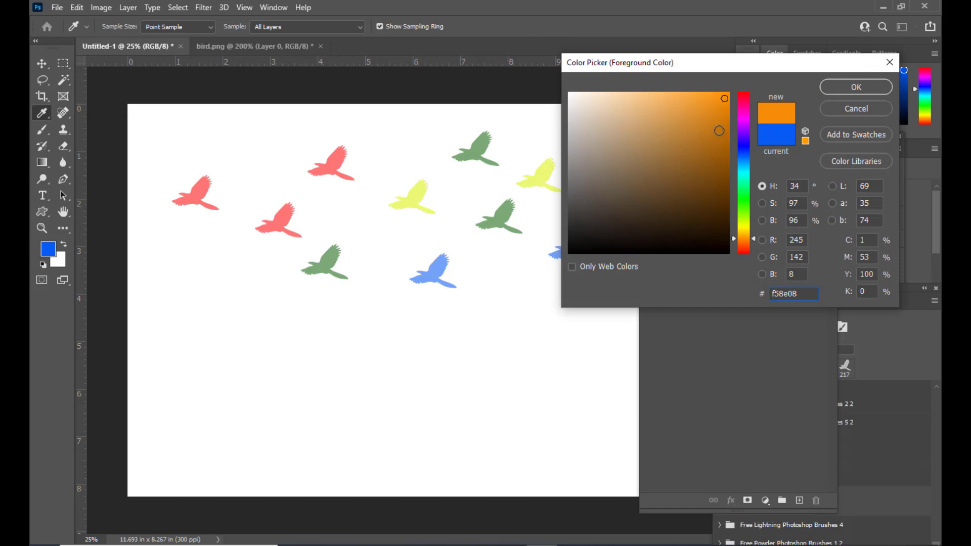
click(719, 129)
click(842, 89)
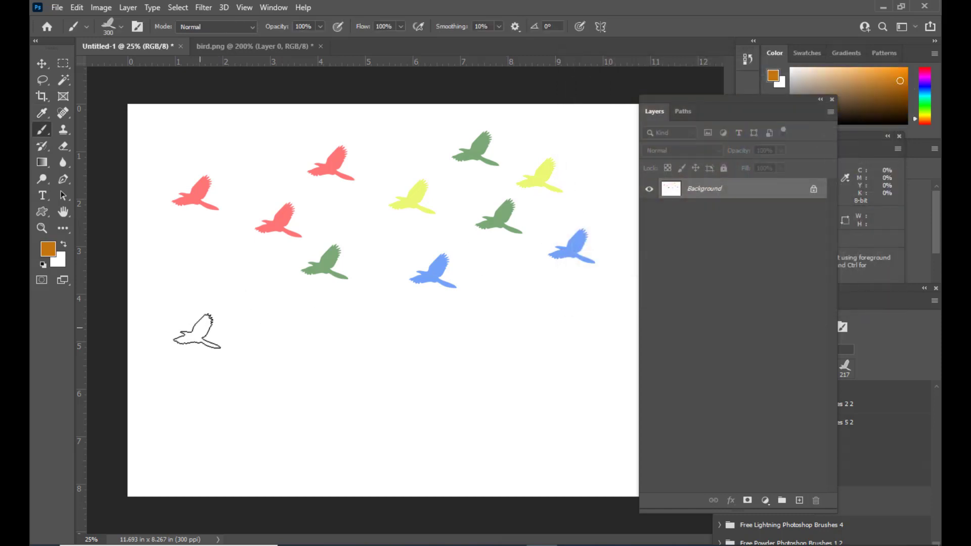
click(201, 301)
click(332, 309)
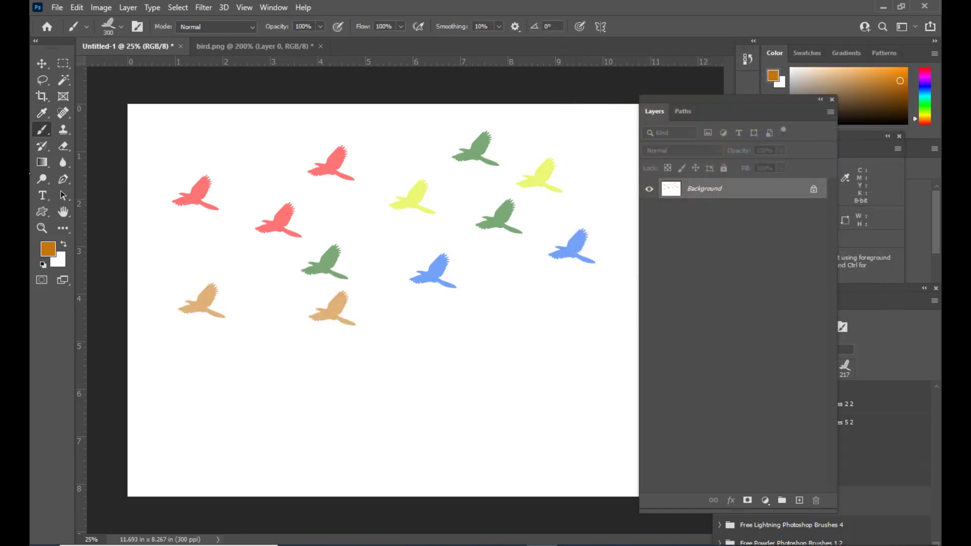
Set the foreground colour to bright orange f15e16 and stamp three birds in the middle and lower right of the flock.
click(48, 249)
drag(748, 231, 745, 244)
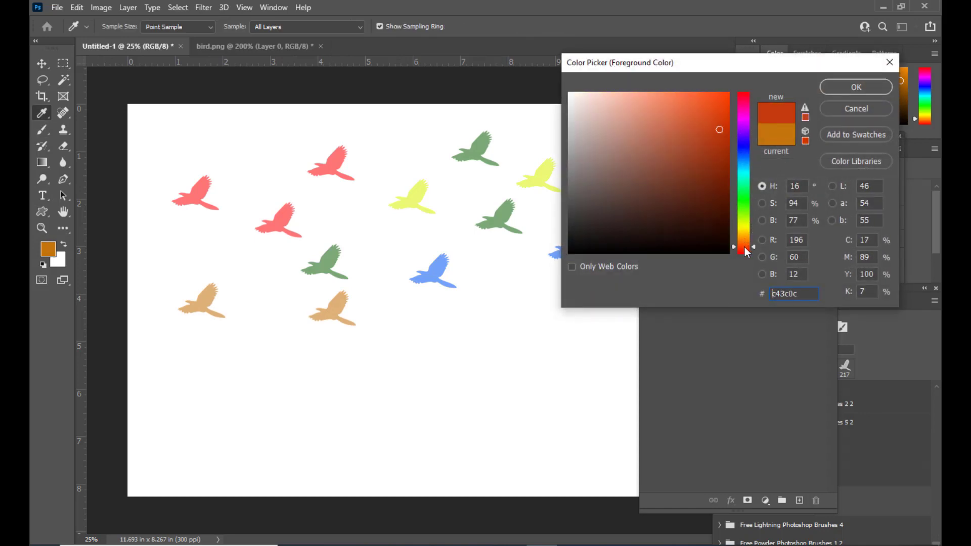
key(Return)
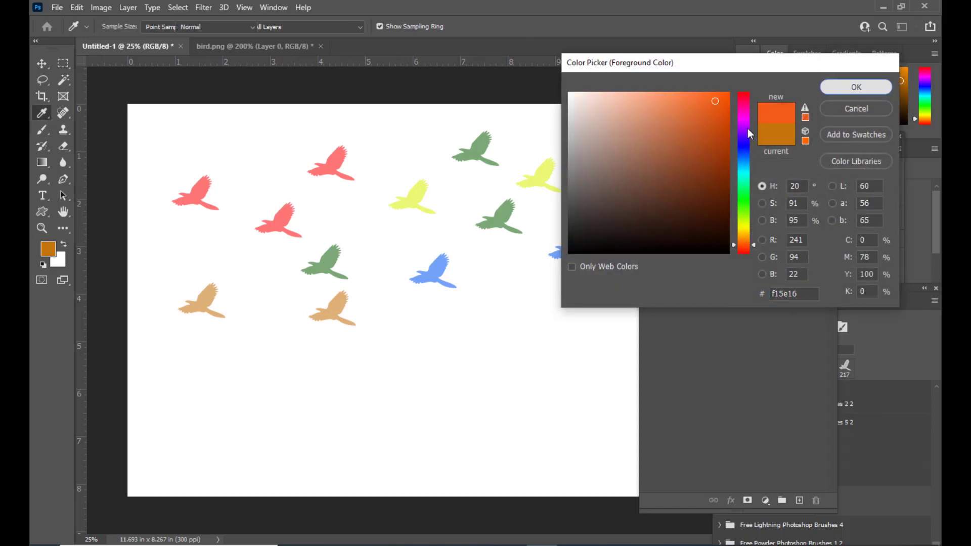
click(416, 348)
click(376, 231)
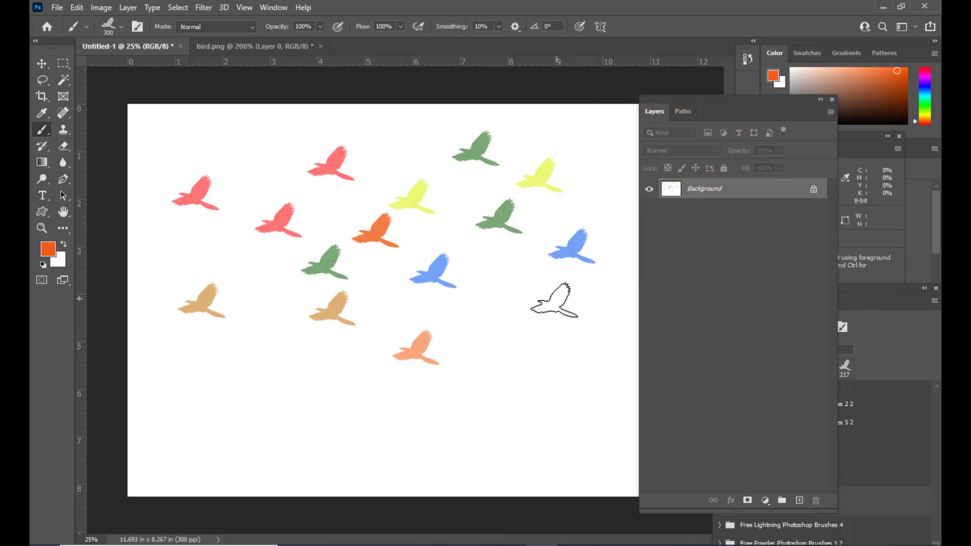
click(552, 316)
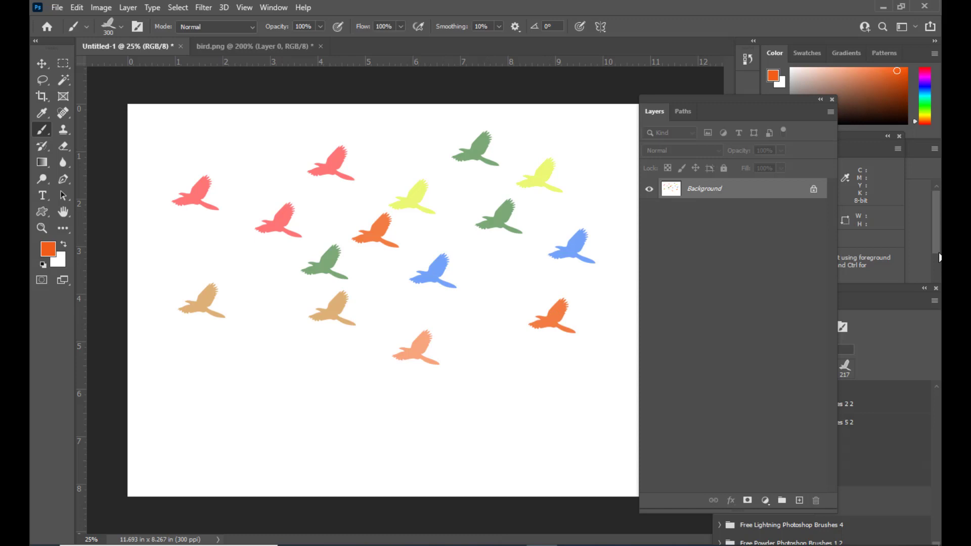
Fill the Background layer with the white background colour to clear the stamped birds, and move the layers display off the canvas.
key(ctrl+BackSpace)
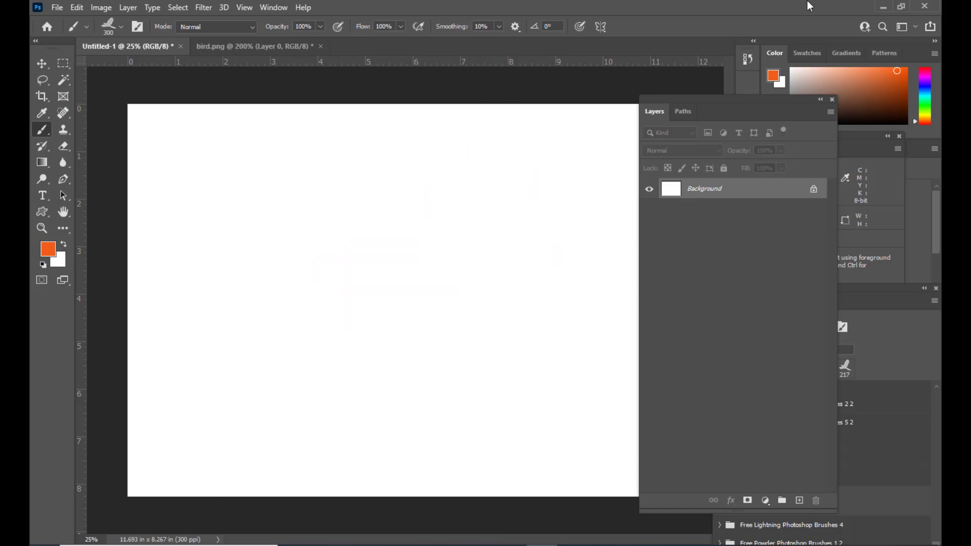
drag(707, 96, 767, 99)
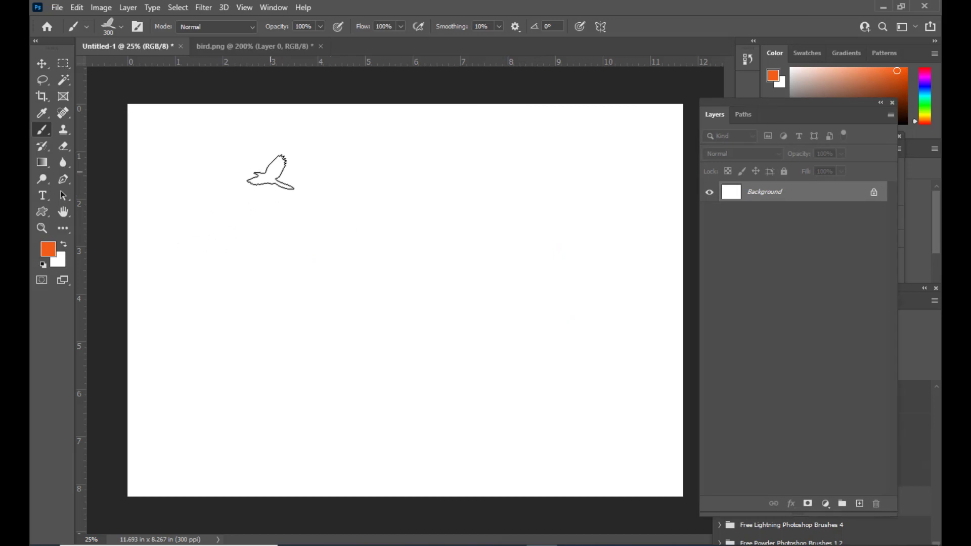
Set the bird brush size to 150 px.
key(bracketleft)
key(bracketleft)
key(bracketleft)
key(bracketleft)
key(bracketleft)
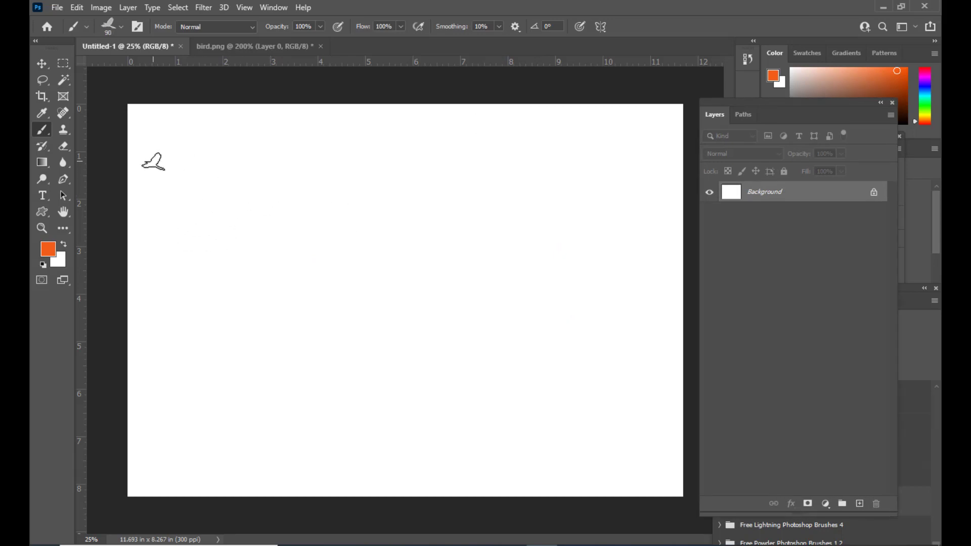
key(bracketright)
key(bracketright)
key(bracketright)
key(bracketright)
Open the detailed brush settings and set the bird brush's spacing to 153%, keeping the settings clear of the canvas.
click(274, 9)
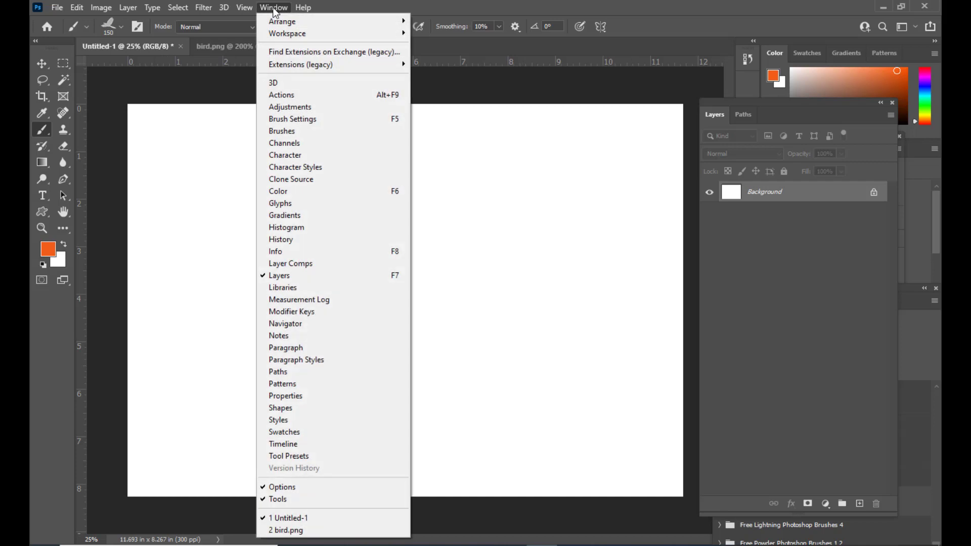
click(322, 121)
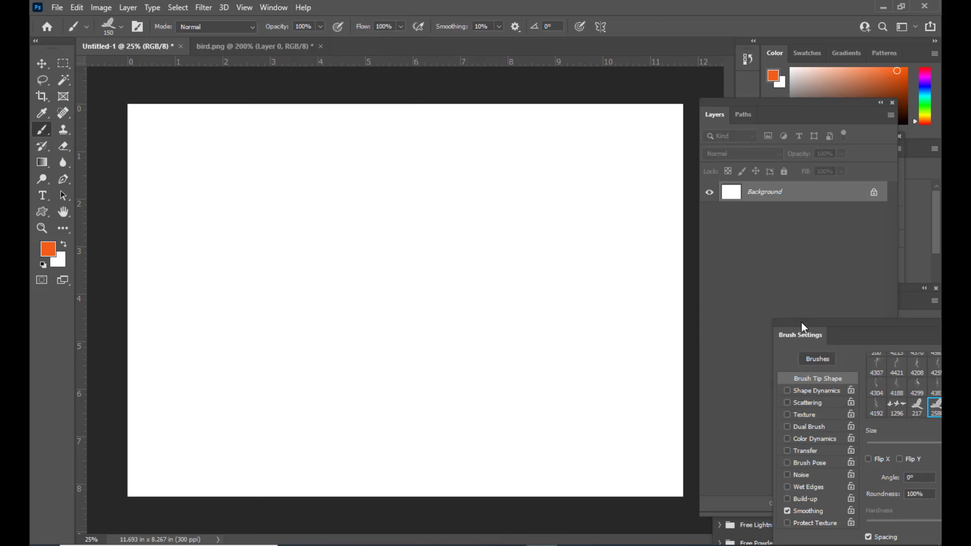
mouse_move(801, 324)
mouse_down()
mouse_move(624, 62)
mouse_move(650, 97)
mouse_move(625, 107)
mouse_move(639, 76)
mouse_up()
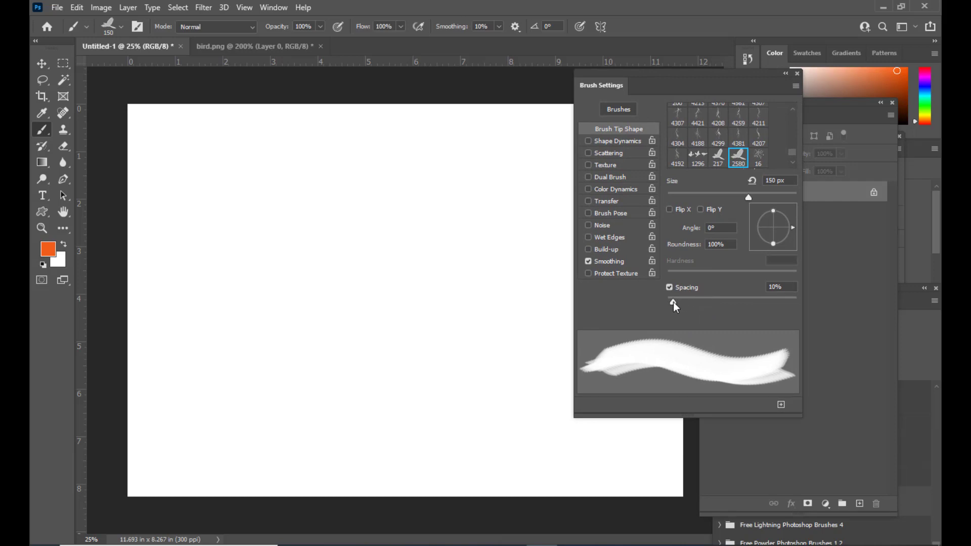
drag(673, 302, 750, 310)
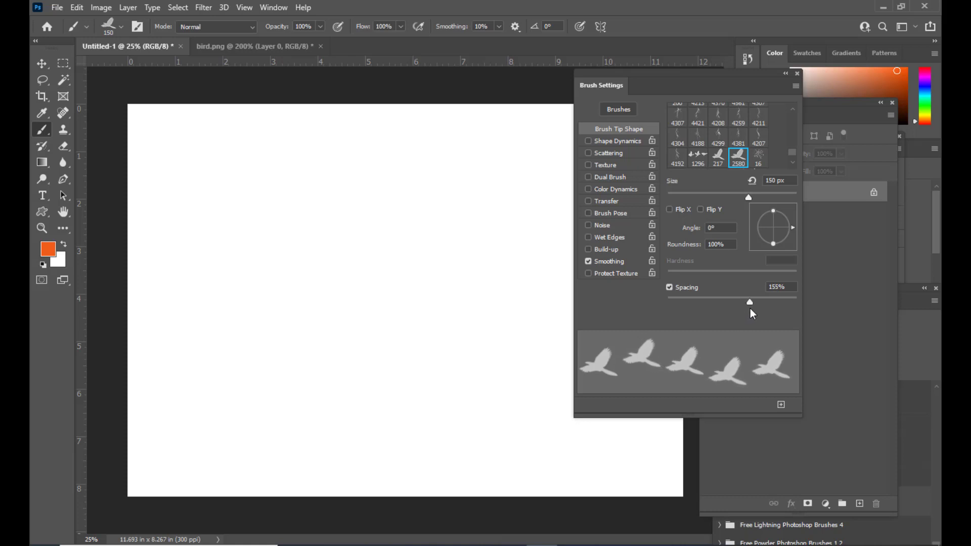
drag(650, 85, 640, 103)
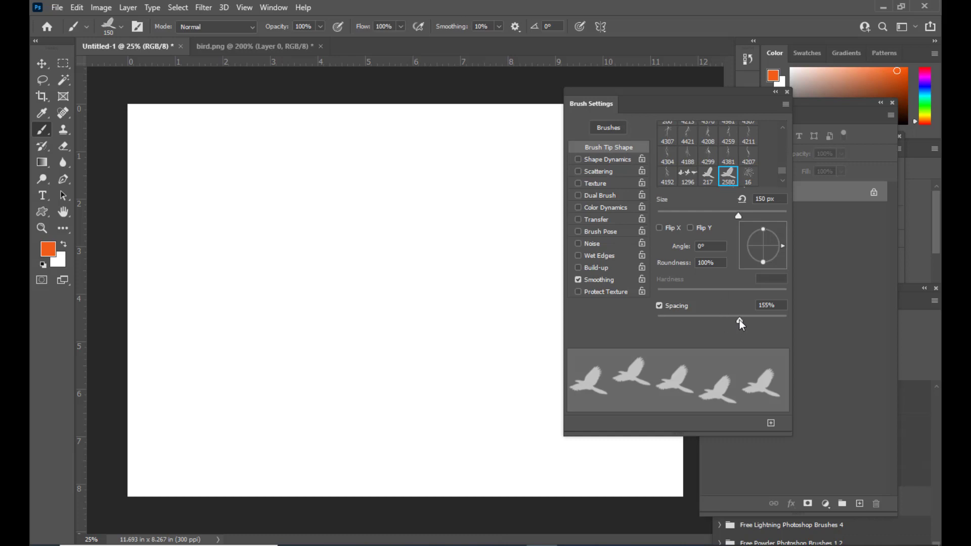
drag(739, 319, 739, 321)
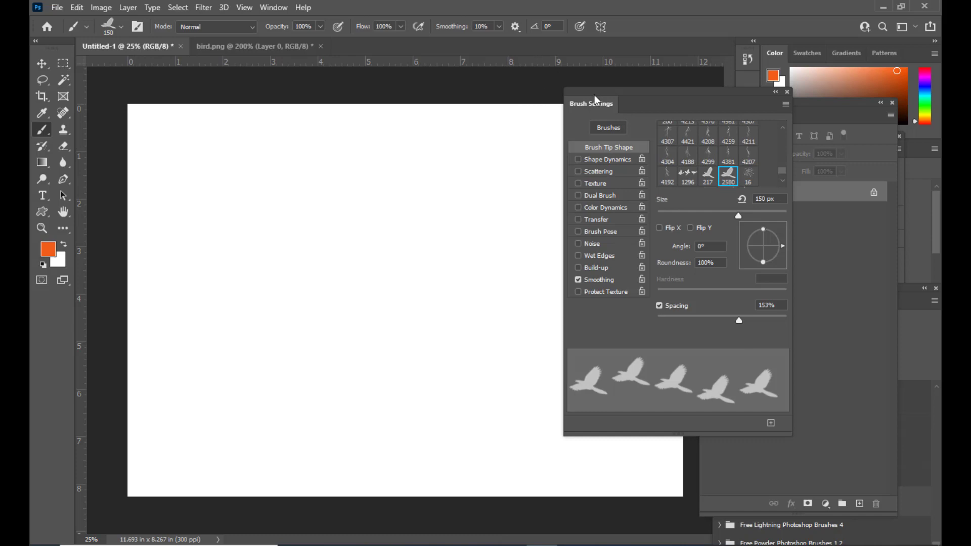
drag(601, 97, 629, 98)
Test the spacing with two wavy rows of birds across the canvas, and undo both strokes.
mouse_move(161, 169)
mouse_down()
mouse_move(236, 146)
mouse_move(288, 199)
mouse_move(341, 184)
mouse_move(365, 141)
mouse_move(474, 209)
mouse_move(496, 169)
mouse_move(531, 144)
mouse_move(557, 219)
mouse_up()
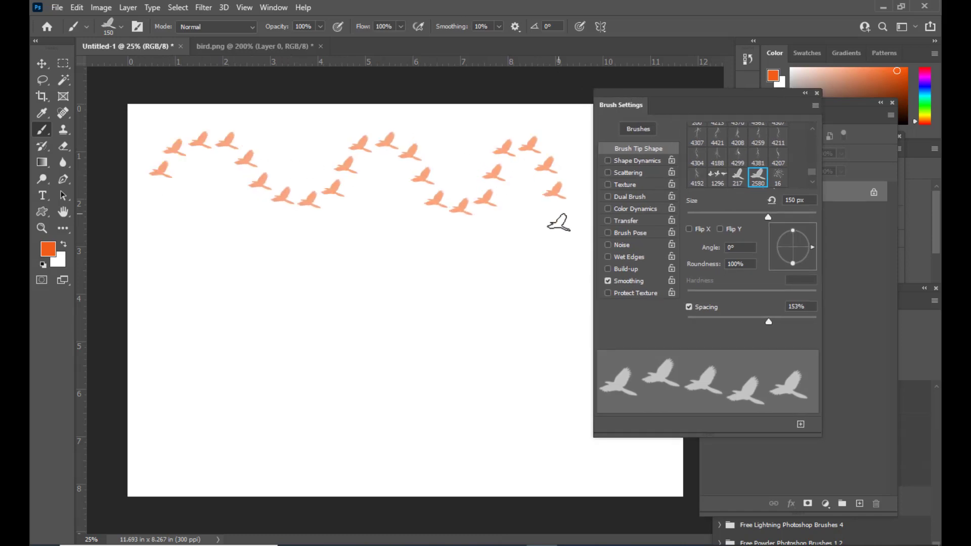
mouse_move(181, 309)
mouse_down()
mouse_move(187, 274)
mouse_move(255, 269)
mouse_move(287, 348)
mouse_move(394, 278)
mouse_move(458, 348)
mouse_move(507, 289)
mouse_move(568, 284)
mouse_up()
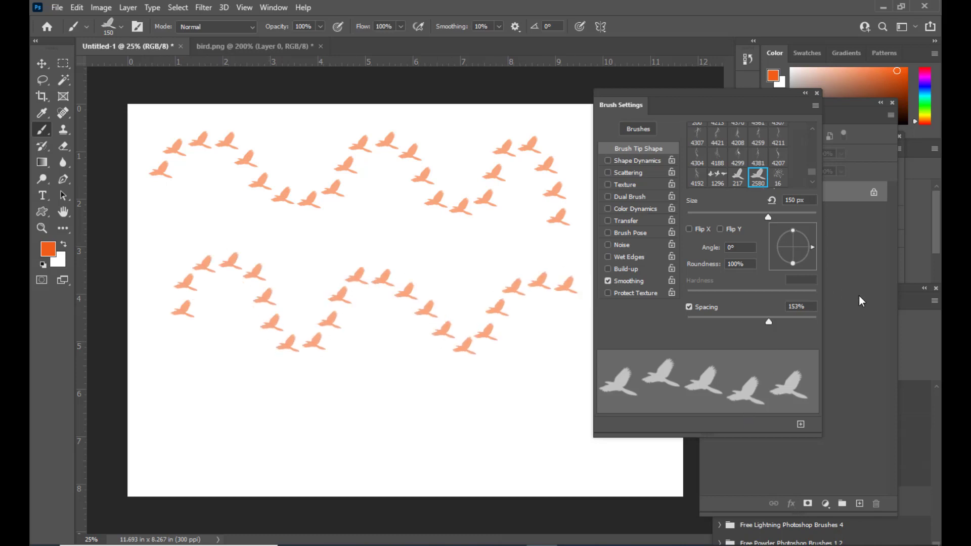
key(ctrl+z)
key(ctrl+z)
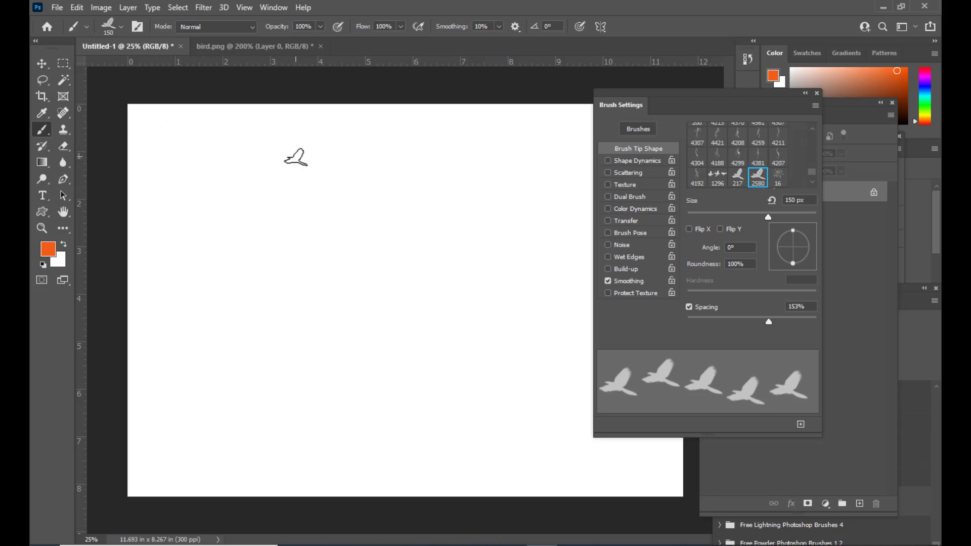
Turn on Shape Dynamics for the bird brush and set Size Jitter to 77%.
mouse_move(653, 94)
mouse_down()
mouse_move(614, 94)
mouse_move(623, 97)
mouse_up()
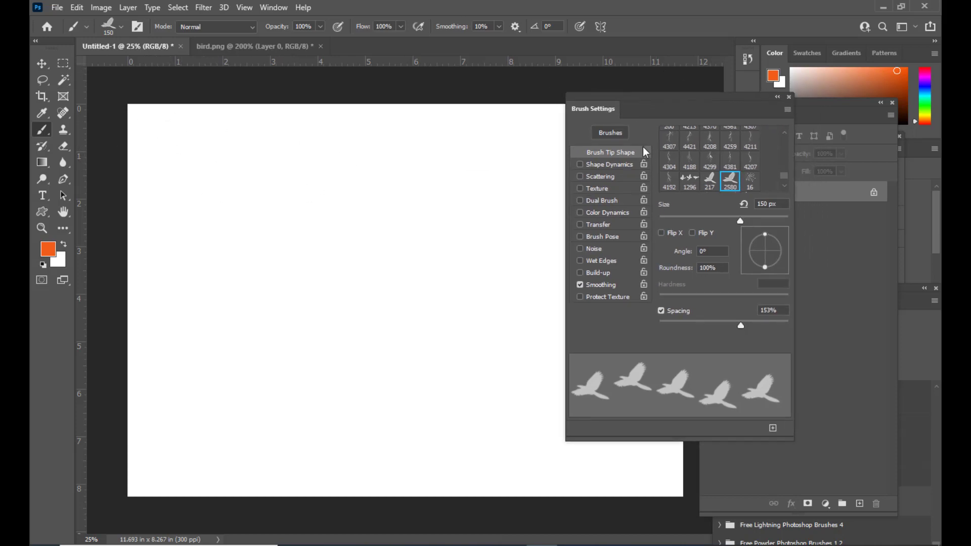
click(601, 165)
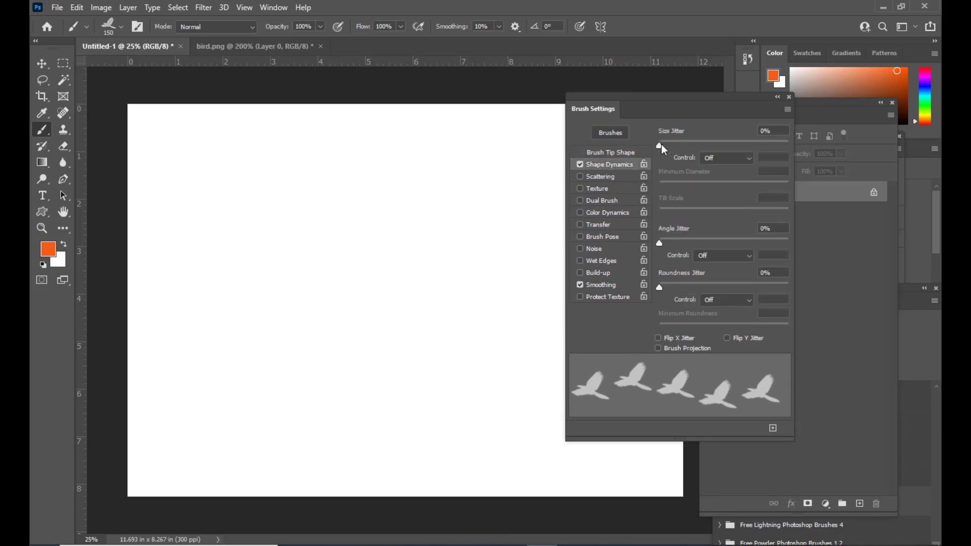
drag(660, 146, 760, 146)
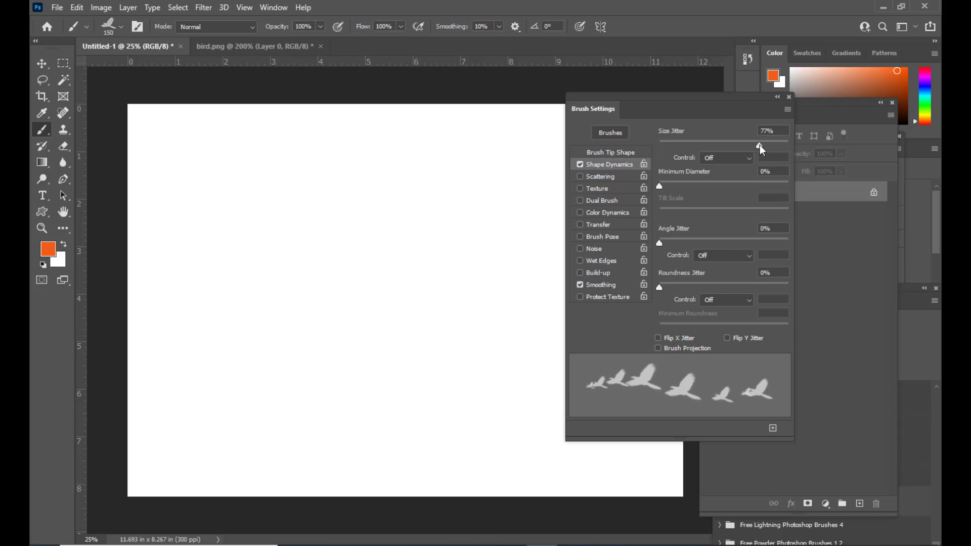
Test the size jitter with two wavy strokes across the upper half of the canvas, and undo both.
mouse_move(157, 162)
mouse_down()
mouse_move(218, 136)
mouse_move(239, 164)
mouse_move(298, 199)
mouse_move(338, 180)
mouse_move(364, 136)
mouse_move(415, 156)
mouse_move(451, 193)
mouse_move(513, 141)
mouse_move(555, 159)
mouse_move(561, 187)
mouse_up()
mouse_move(147, 264)
mouse_down()
mouse_move(170, 228)
mouse_move(297, 292)
mouse_move(360, 249)
mouse_move(459, 282)
mouse_move(545, 278)
mouse_up()
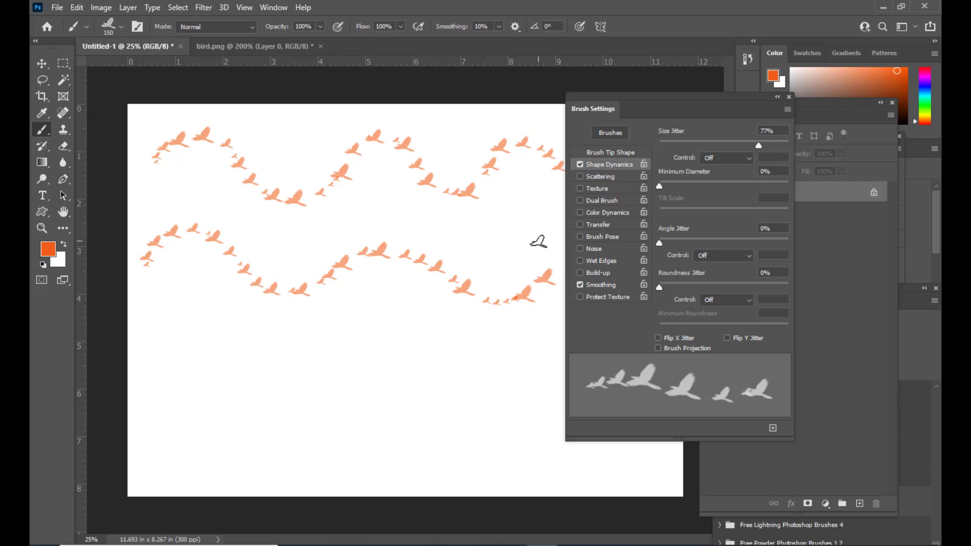
key(ctrl+z)
key(ctrl+z)
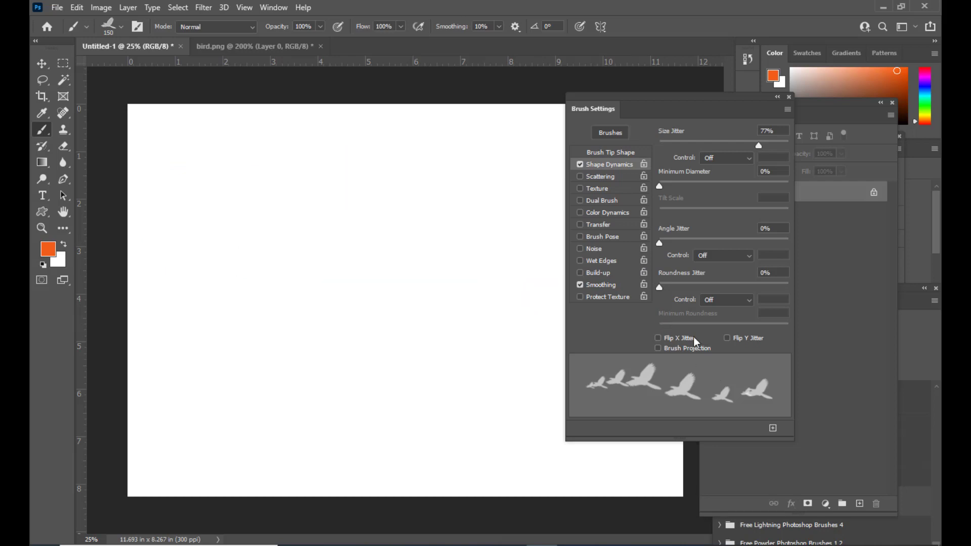
Turn on Flip X Jitter and test the bird brush with wavy strokes across the canvas, undoing all of them.
click(659, 339)
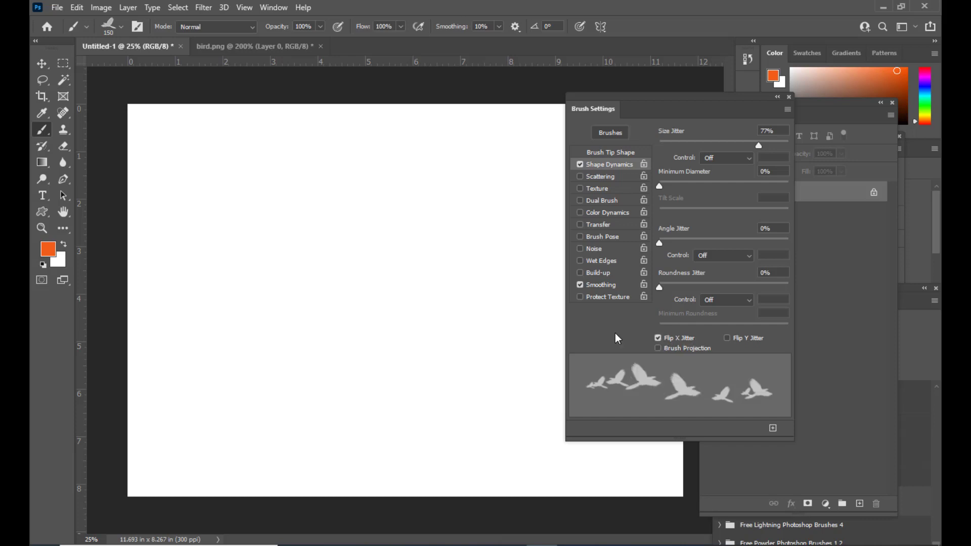
mouse_move(139, 158)
mouse_down()
mouse_move(156, 135)
mouse_move(212, 155)
mouse_move(239, 192)
mouse_move(298, 198)
mouse_move(365, 155)
mouse_move(445, 188)
mouse_move(492, 147)
mouse_move(518, 170)
mouse_move(526, 202)
mouse_up()
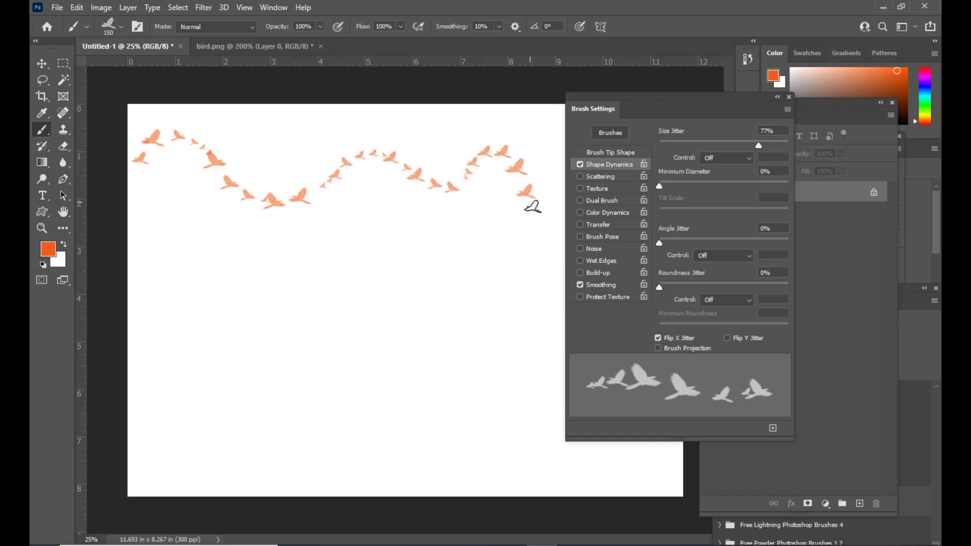
mouse_move(200, 255)
mouse_down()
mouse_move(271, 229)
mouse_move(311, 265)
mouse_move(425, 235)
mouse_move(498, 279)
mouse_move(510, 251)
mouse_up()
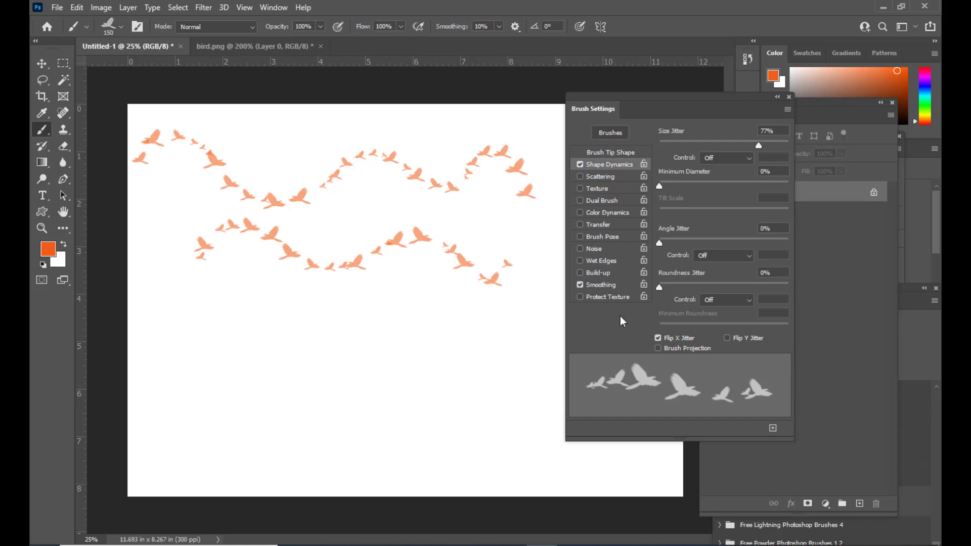
key(ctrl+z)
key(ctrl+z)
key(ctrl+z)
key(ctrl+z)
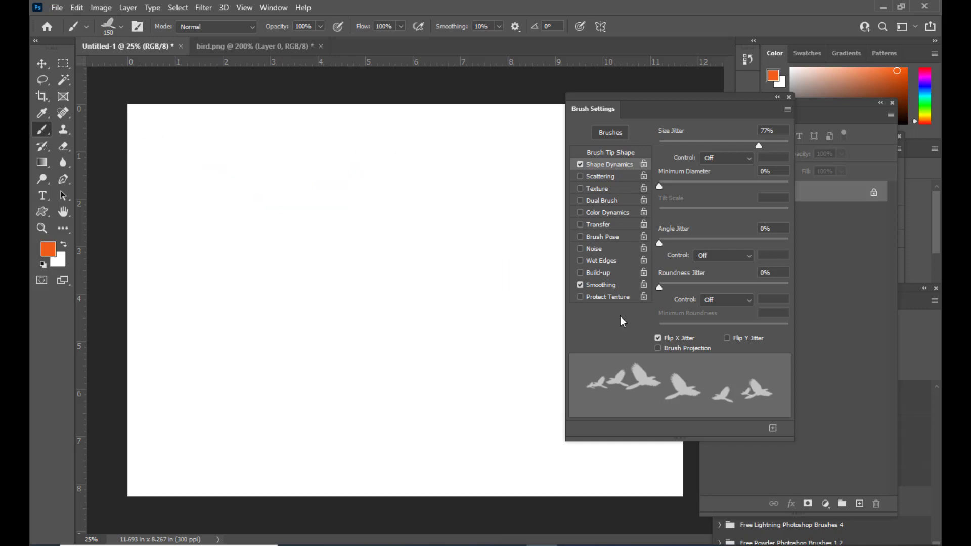
mouse_move(154, 172)
mouse_down()
mouse_move(245, 127)
mouse_move(362, 212)
mouse_move(456, 125)
mouse_move(526, 179)
mouse_up()
key(ctrl+z)
Try a brush spacing of 318% with one wavy stroke, and undo the stroke.
click(626, 156)
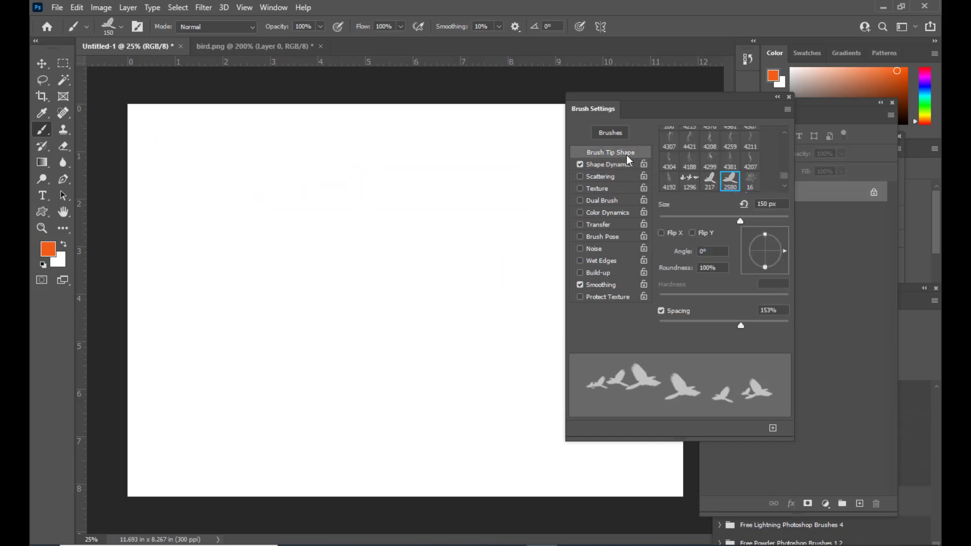
mouse_move(741, 325)
mouse_down()
mouse_move(771, 329)
mouse_move(763, 334)
mouse_up()
mouse_move(167, 202)
mouse_down()
mouse_move(162, 173)
mouse_move(372, 219)
mouse_move(478, 169)
mouse_up()
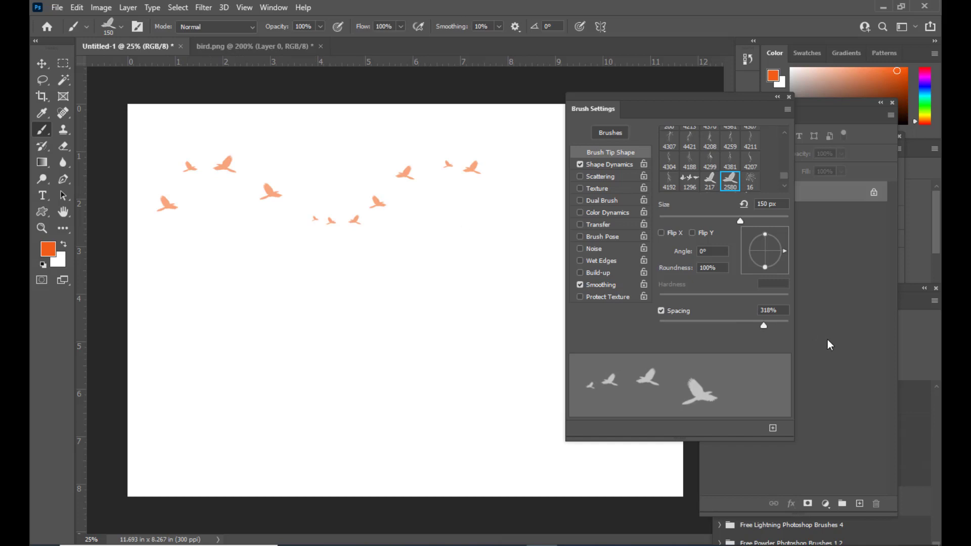
key(ctrl+z)
Reduce the brush spacing and set the brush size to 100 px, undoing the wavy strokes painted to test smaller sizes.
drag(762, 324, 746, 330)
click(612, 164)
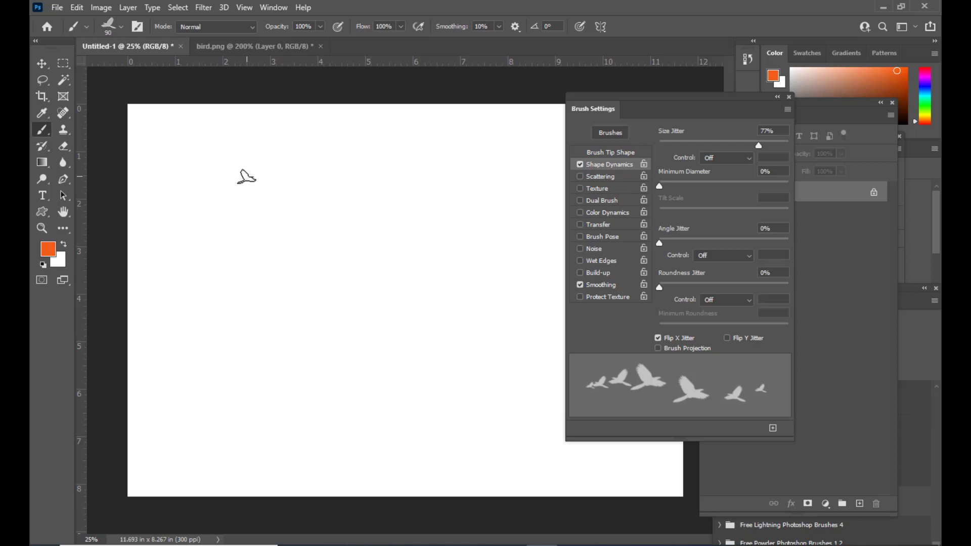
key(bracketleft)
key(bracketleft)
mouse_move(147, 170)
mouse_down()
mouse_move(199, 151)
mouse_move(271, 197)
mouse_move(332, 159)
mouse_move(414, 198)
mouse_up()
key(ctrl+z)
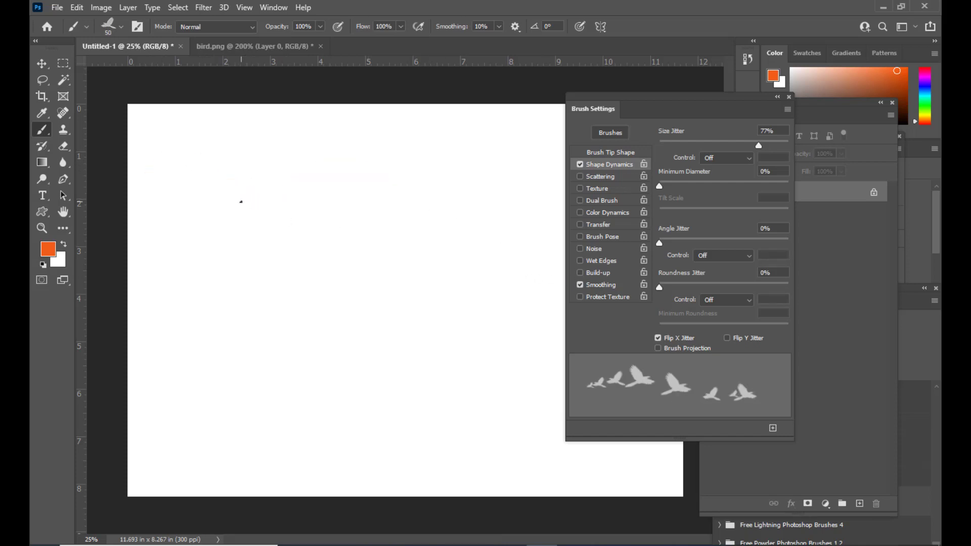
key(bracketright)
mouse_move(177, 196)
mouse_down()
mouse_move(222, 173)
mouse_move(289, 210)
mouse_move(400, 187)
mouse_up()
key(ctrl+z)
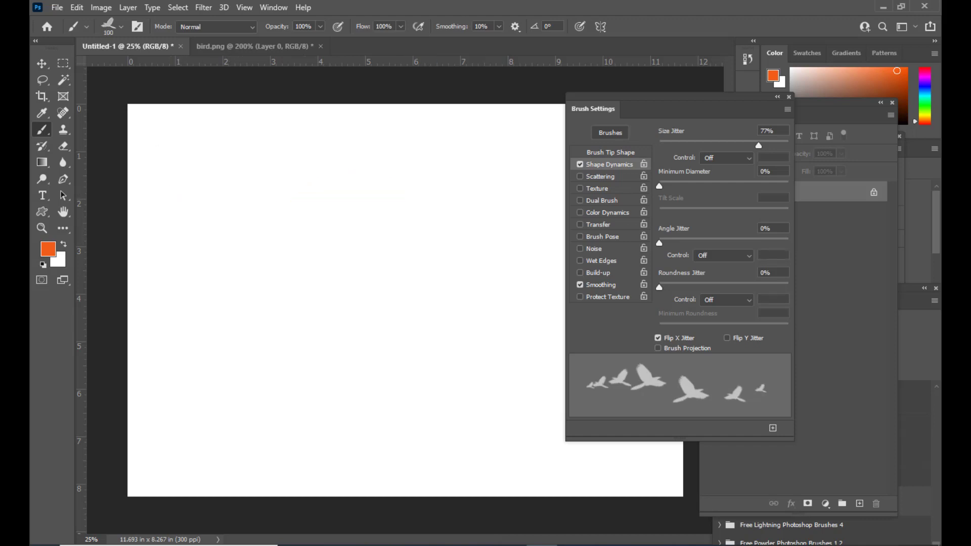
Turn on Color Dynamics for the bird brush and move the brush settings clear of the canvas.
mouse_move(622, 97)
mouse_down()
mouse_move(635, 95)
mouse_move(614, 102)
mouse_up()
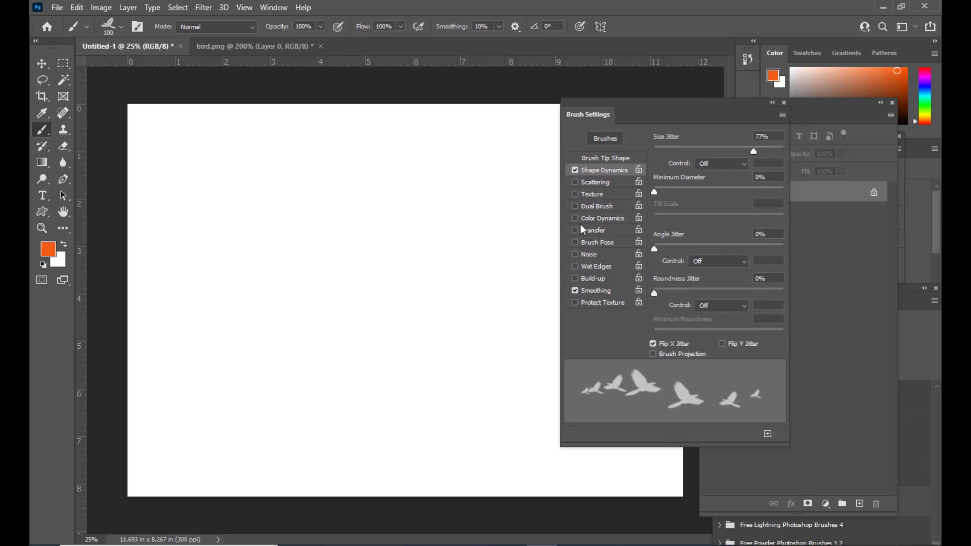
click(599, 220)
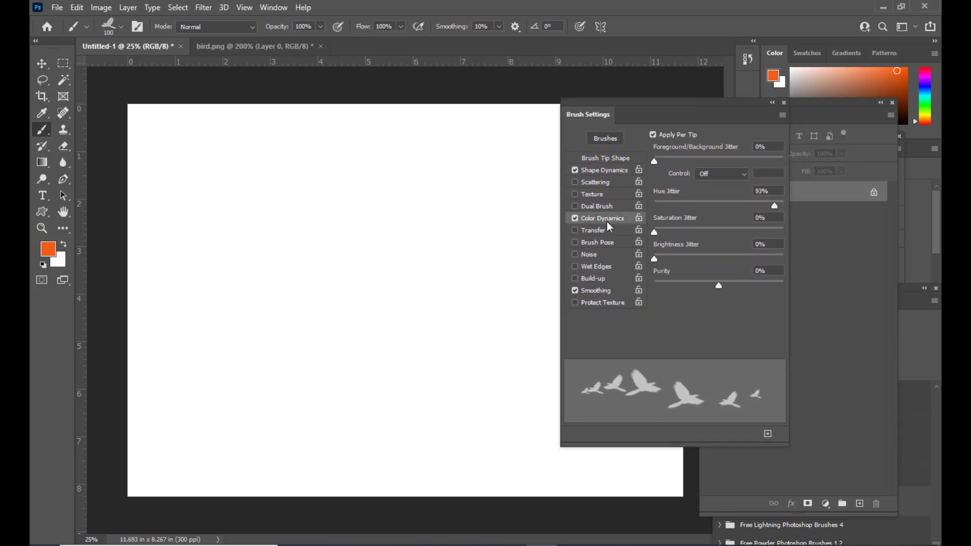
drag(638, 113, 677, 105)
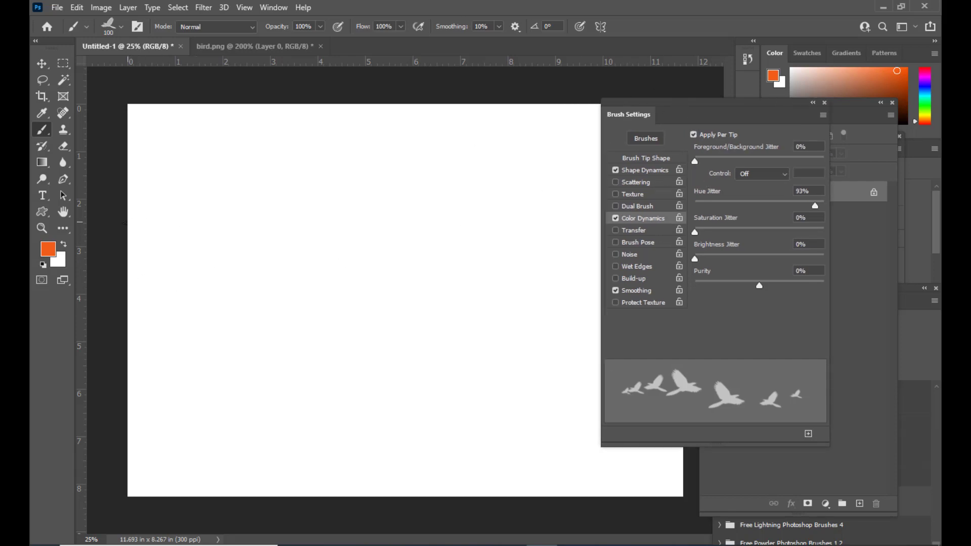
Test the hue variation with two wavy strokes of multicoloured birds, undoing each one.
mouse_move(154, 249)
mouse_down()
mouse_move(155, 225)
mouse_move(212, 197)
mouse_move(317, 272)
mouse_move(363, 257)
mouse_move(391, 211)
mouse_move(443, 194)
mouse_move(505, 254)
mouse_move(549, 252)
mouse_move(568, 218)
mouse_move(602, 218)
mouse_up()
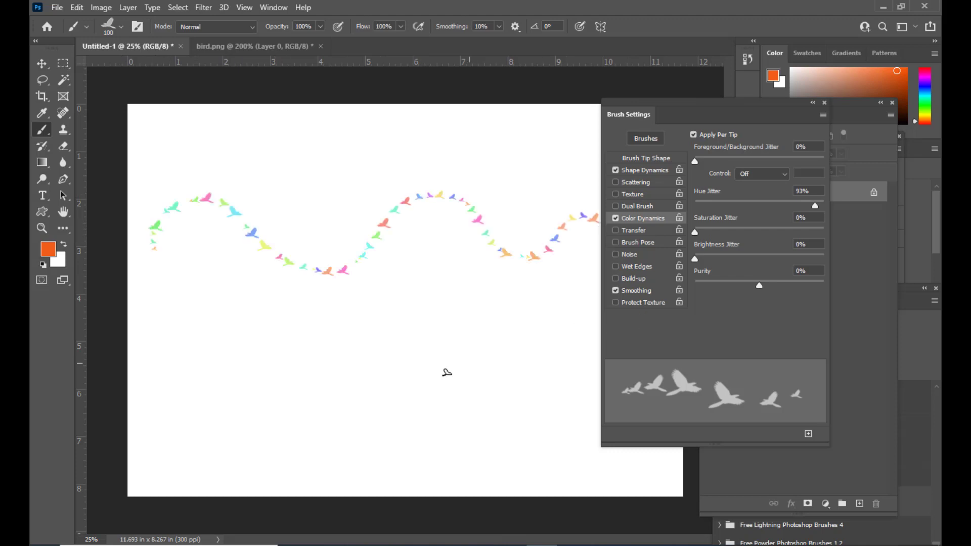
key(ctrl+z)
mouse_move(182, 267)
mouse_down()
mouse_move(195, 242)
mouse_move(253, 244)
mouse_move(314, 283)
mouse_move(416, 215)
mouse_move(457, 255)
mouse_move(505, 259)
mouse_move(574, 225)
mouse_up()
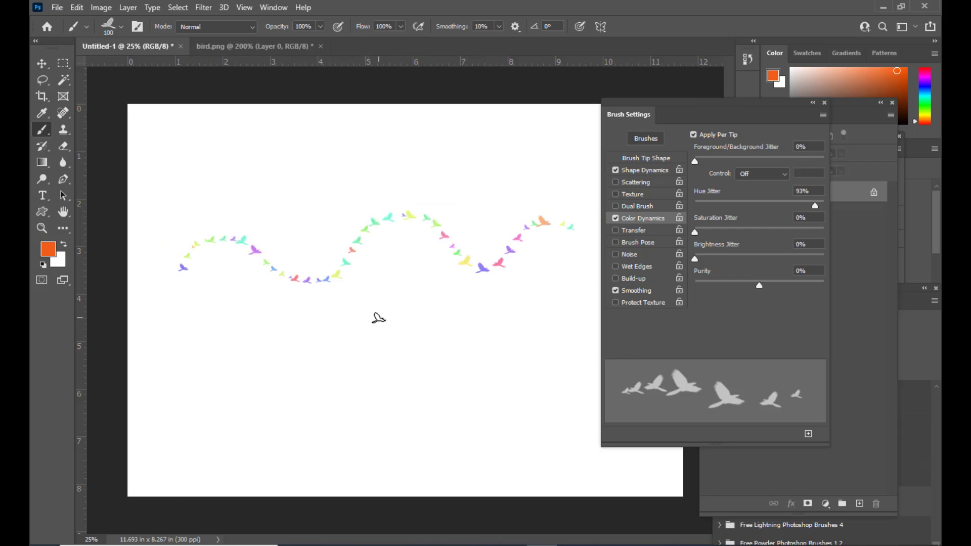
key(ctrl+z)
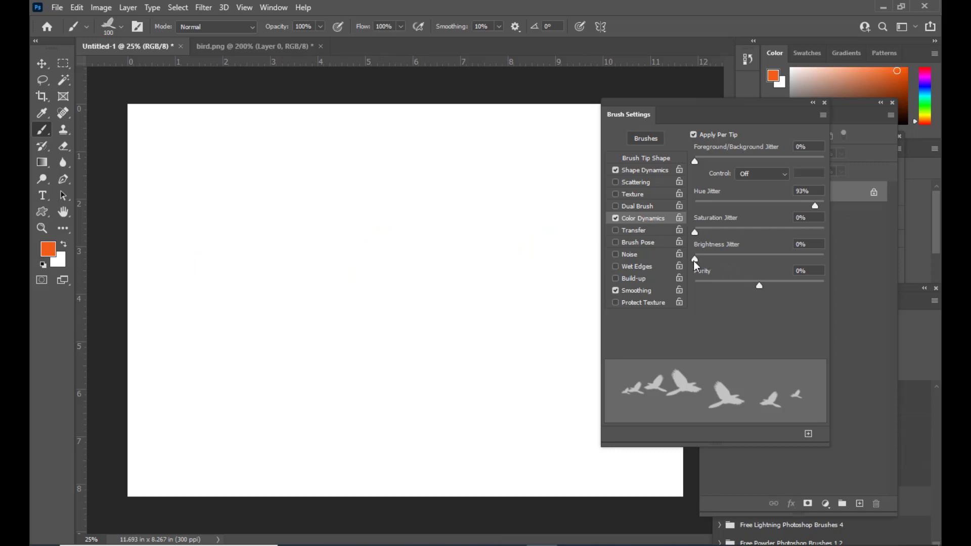
Set Brightness Jitter to 55% and test the brush with three wavy strokes, undoing each one.
drag(694, 260, 765, 262)
mouse_move(152, 296)
mouse_down()
mouse_move(211, 245)
mouse_move(315, 304)
mouse_move(379, 289)
mouse_move(415, 252)
mouse_move(452, 239)
mouse_move(537, 306)
mouse_move(571, 268)
mouse_up()
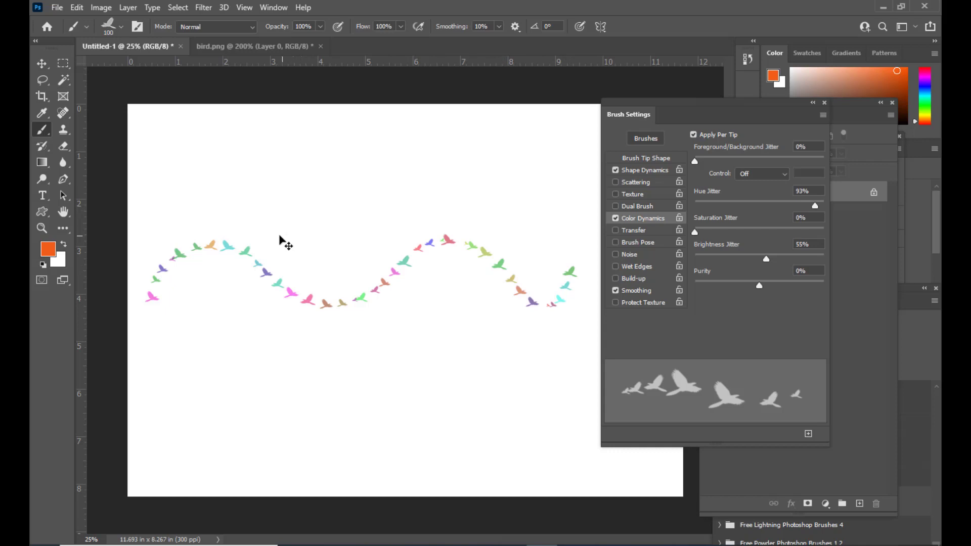
key(ctrl+z)
mouse_move(221, 238)
mouse_down()
mouse_move(372, 268)
mouse_move(522, 238)
mouse_move(568, 260)
mouse_up()
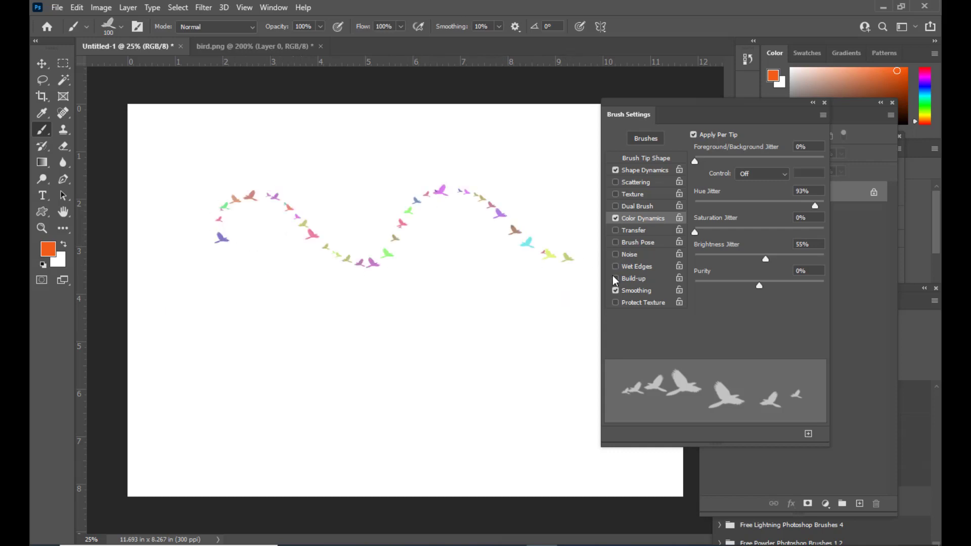
key(ctrl+z)
mouse_move(186, 198)
mouse_down()
mouse_move(202, 173)
mouse_move(321, 217)
mouse_move(432, 191)
mouse_move(532, 194)
mouse_up()
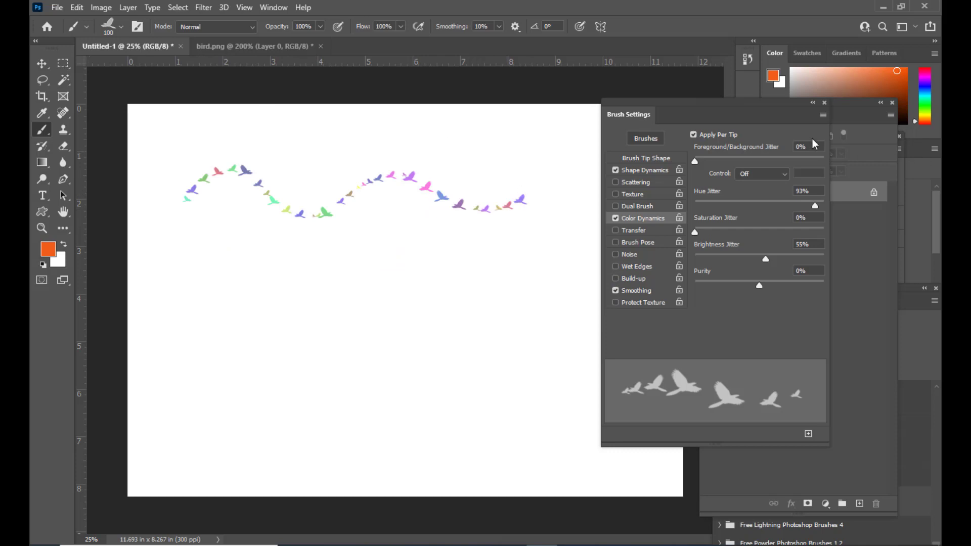
key(ctrl+z)
Move the brush settings off the canvas and float the layers display separately from the paths display.
drag(667, 107, 810, 297)
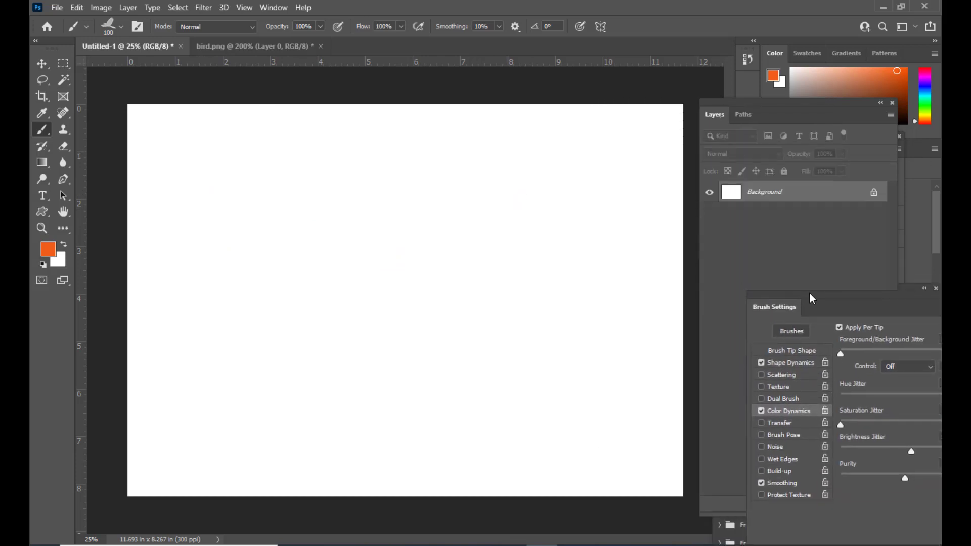
click(736, 107)
drag(736, 108, 661, 146)
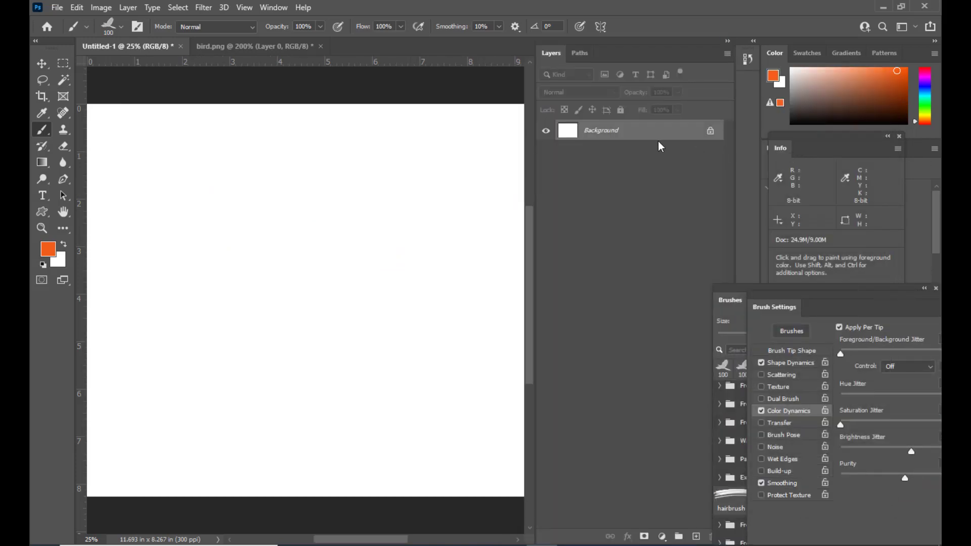
drag(559, 61, 760, 110)
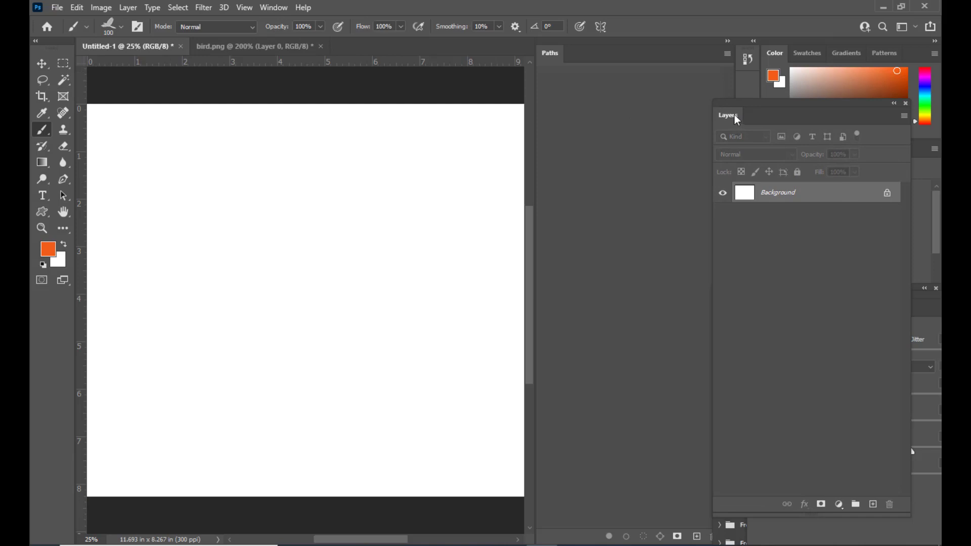
Reset the colours to default black and white, fill the background with black, and clear the paths and layers displays off the canvas.
key(d)
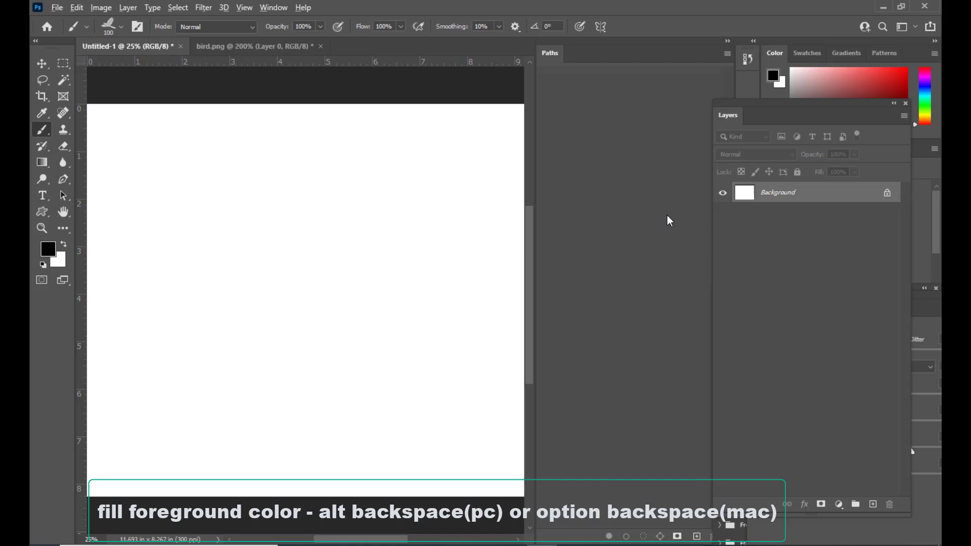
key(alt+BackSpace)
drag(551, 47, 409, 175)
click(589, 167)
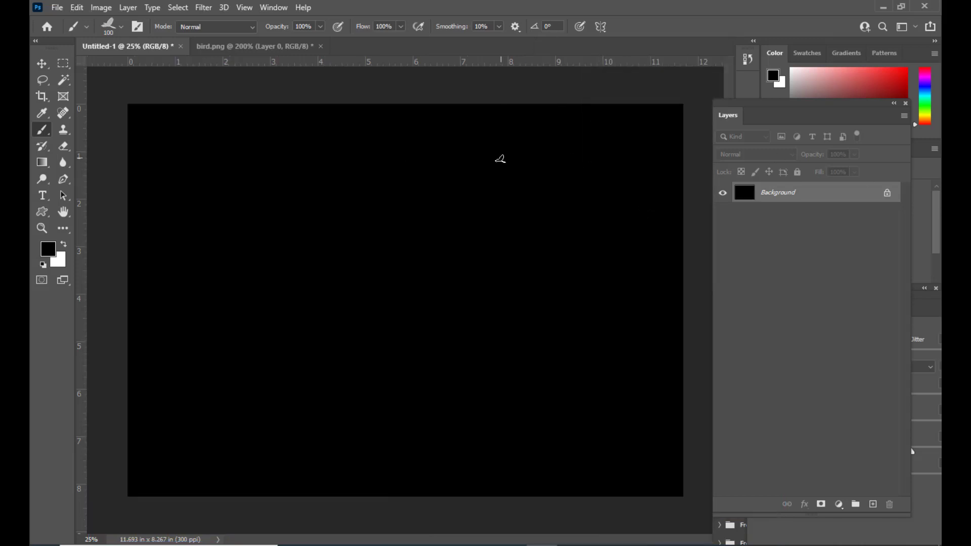
mouse_move(761, 103)
mouse_down()
mouse_move(785, 110)
mouse_move(776, 116)
mouse_up()
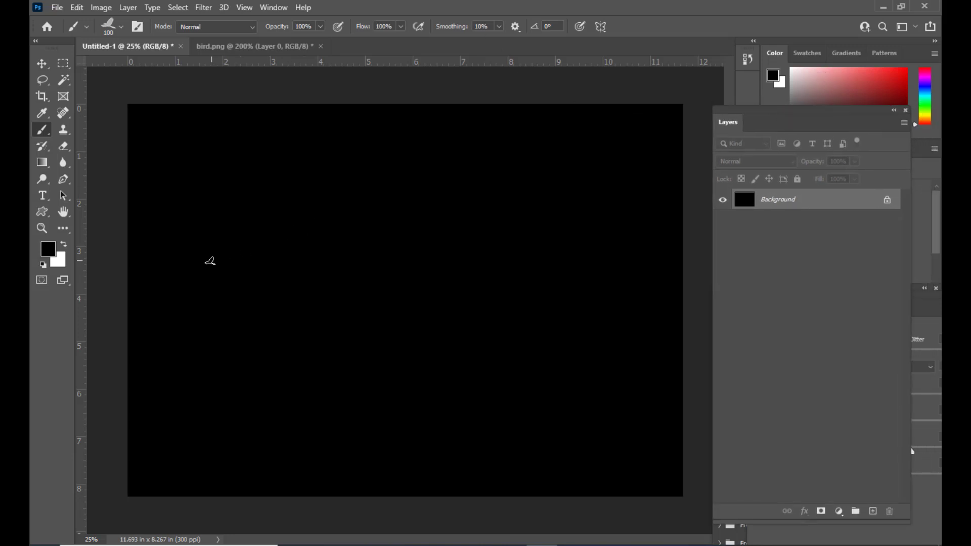
Test the black bird brush with one wavy stroke, undo it, and set the foreground colour to bright red.
mouse_move(182, 254)
mouse_down()
mouse_move(196, 223)
mouse_move(234, 207)
mouse_move(347, 275)
mouse_move(395, 261)
mouse_move(429, 221)
mouse_move(487, 199)
mouse_move(586, 244)
mouse_move(610, 232)
mouse_move(628, 186)
mouse_up()
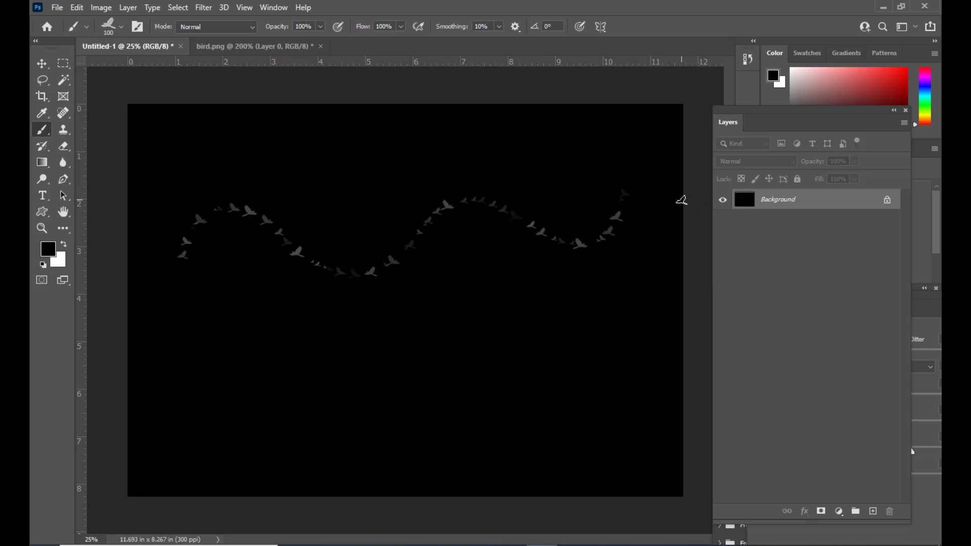
key(ctrl+z)
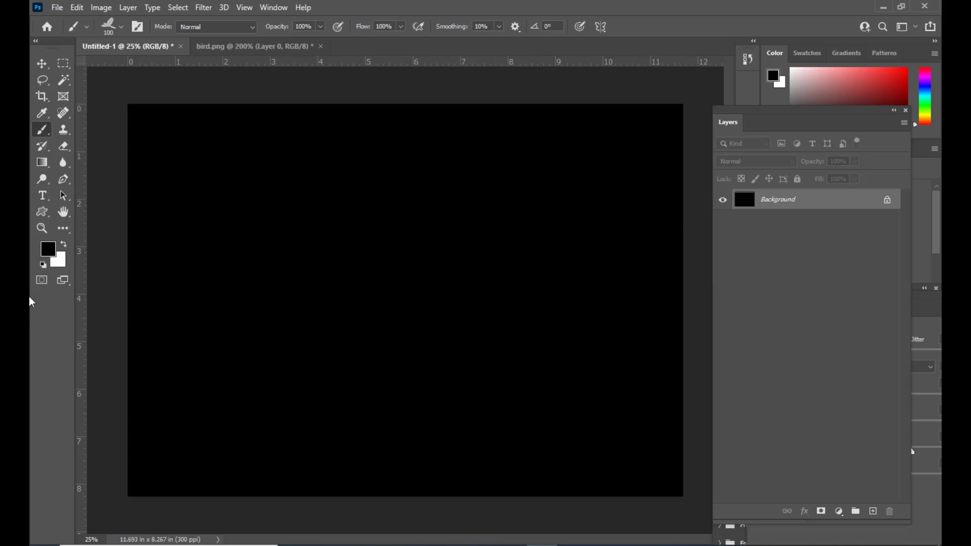
click(51, 254)
click(727, 96)
click(856, 86)
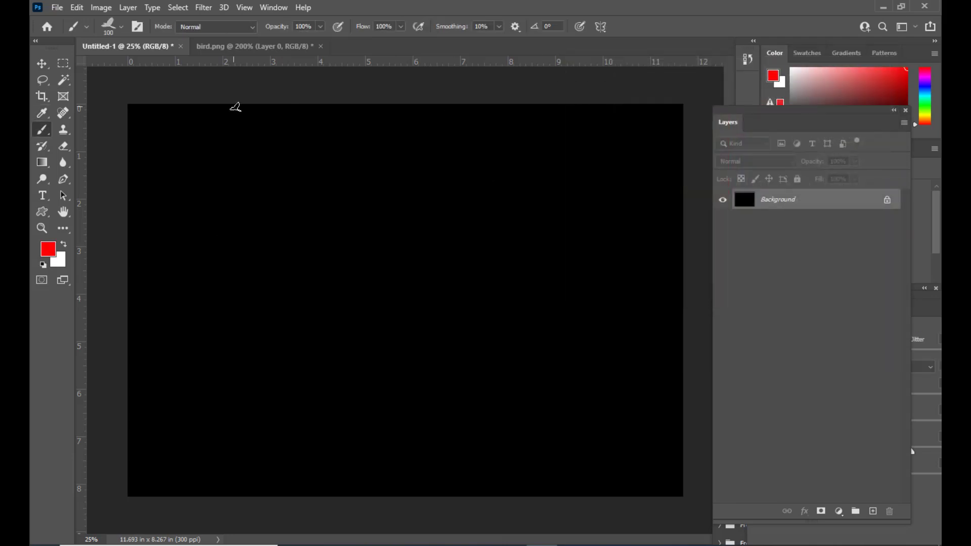
Test the red-based bird brush on the black background with three strokes, undoing each one.
mouse_move(147, 236)
mouse_down()
mouse_move(213, 198)
mouse_move(303, 267)
mouse_move(367, 248)
mouse_move(395, 212)
mouse_move(485, 221)
mouse_move(547, 256)
mouse_move(657, 214)
mouse_up()
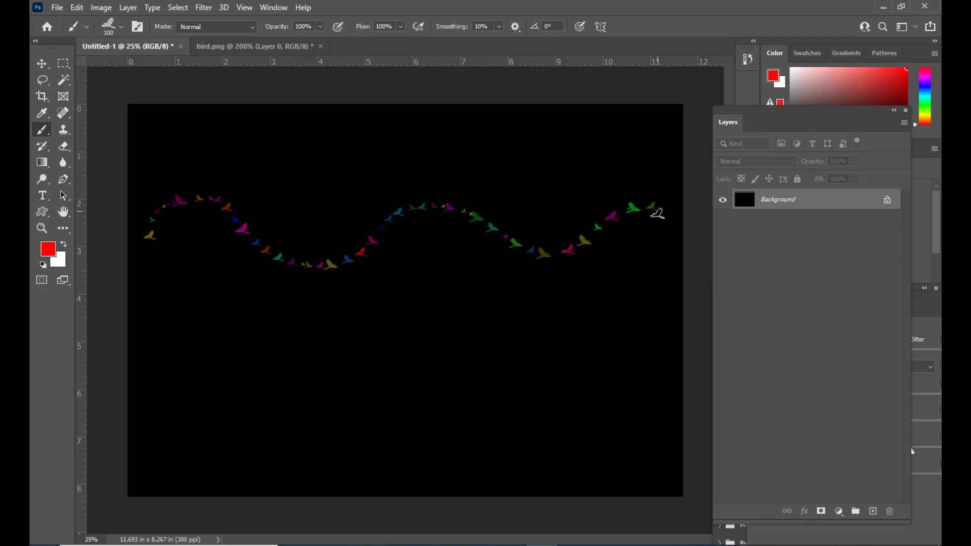
key(ctrl+z)
mouse_move(175, 278)
mouse_down()
mouse_move(194, 231)
mouse_move(309, 273)
mouse_move(405, 213)
mouse_move(562, 255)
mouse_move(676, 219)
mouse_move(693, 269)
mouse_up()
key(ctrl+z)
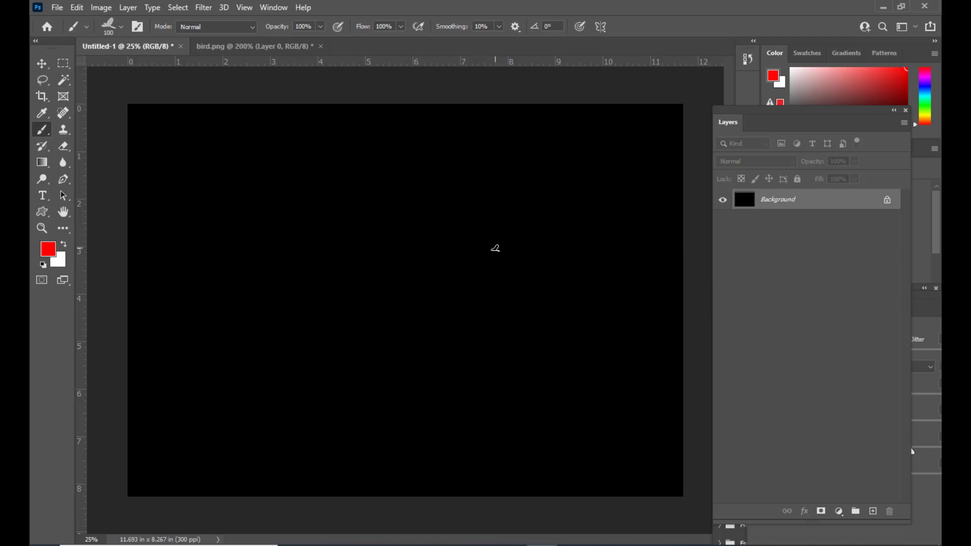
mouse_move(194, 135)
mouse_down()
mouse_move(230, 281)
mouse_move(271, 320)
mouse_up()
key(ctrl+z)
Add a text layer reading BIRD on the black canvas.
drag(788, 111, 781, 113)
drag(42, 196, 106, 198)
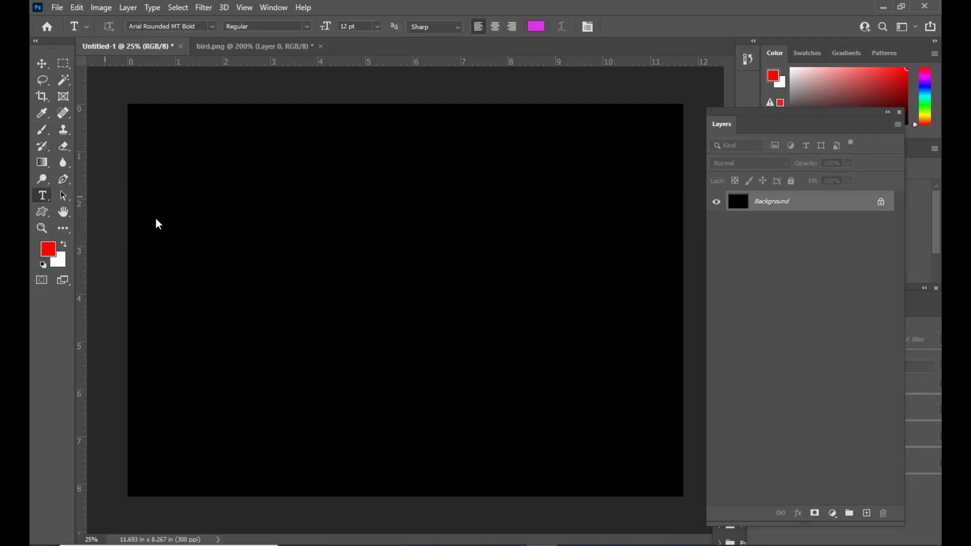
click(293, 311)
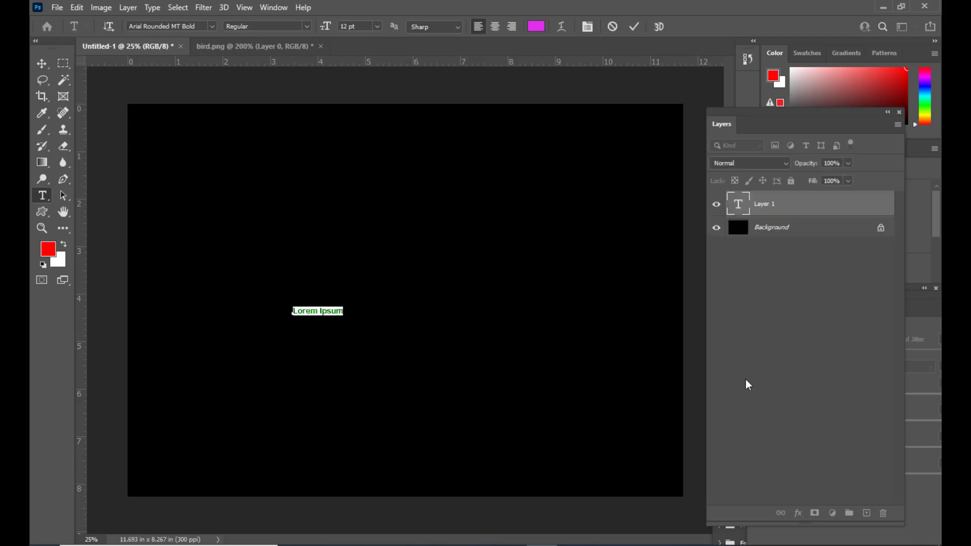
key(BackSpace)
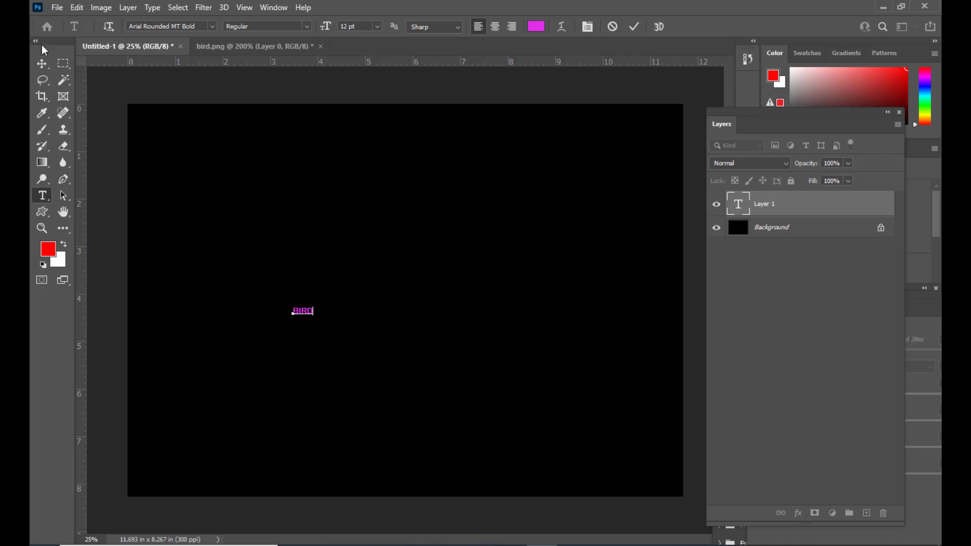
click(42, 63)
Scale the BIRD text proportionally to about 2633% and centre it so it nearly spans the canvas width.
key(ctrl+t)
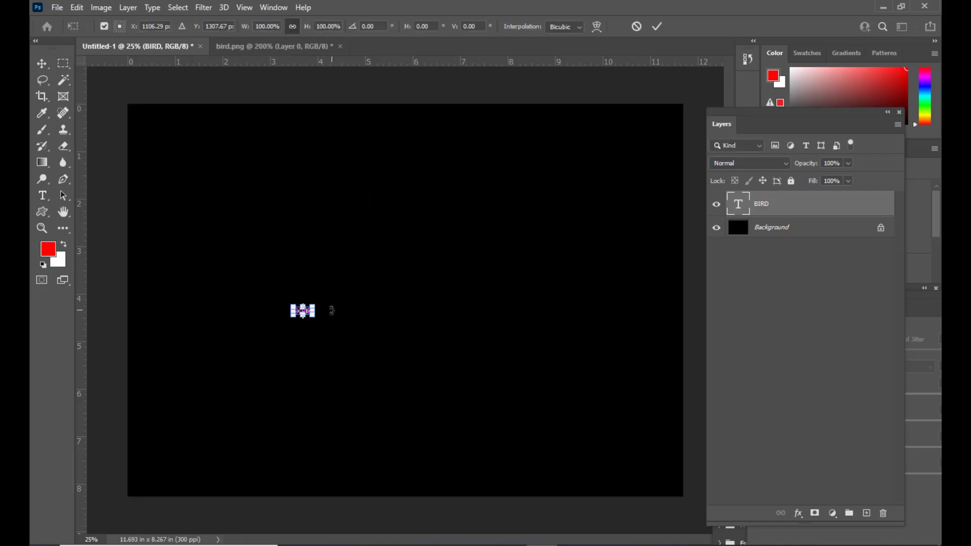
drag(316, 302, 491, 227)
drag(361, 278, 467, 269)
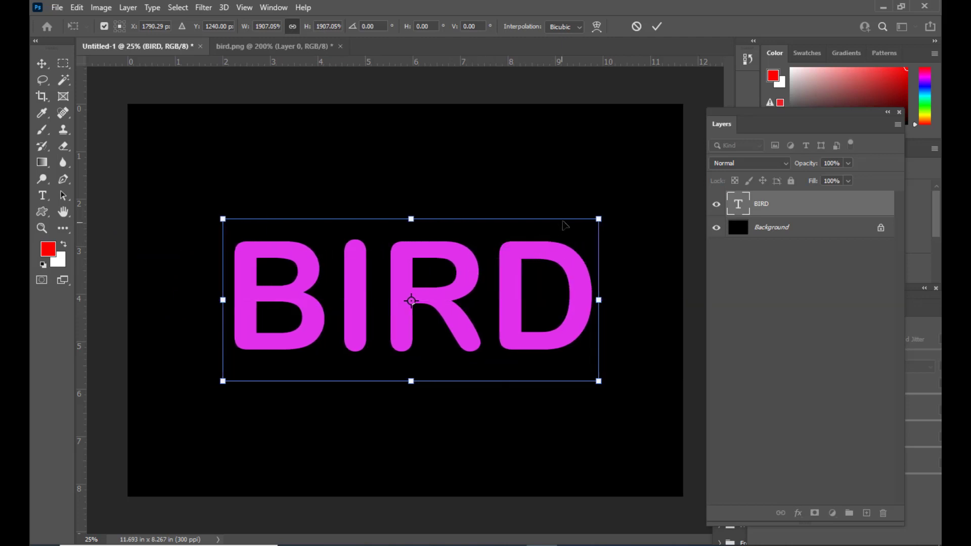
drag(598, 219, 692, 179)
drag(494, 245, 487, 245)
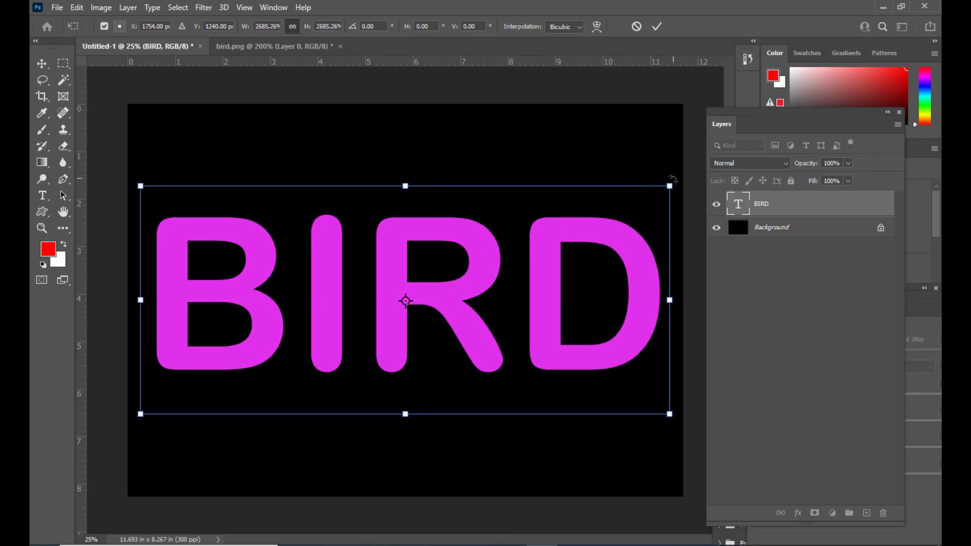
drag(670, 185, 664, 189)
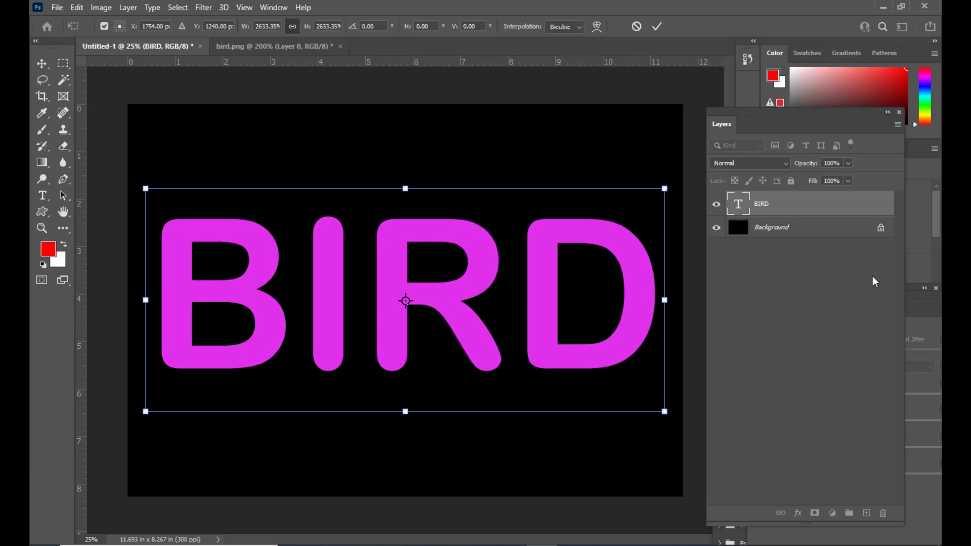
key(Return)
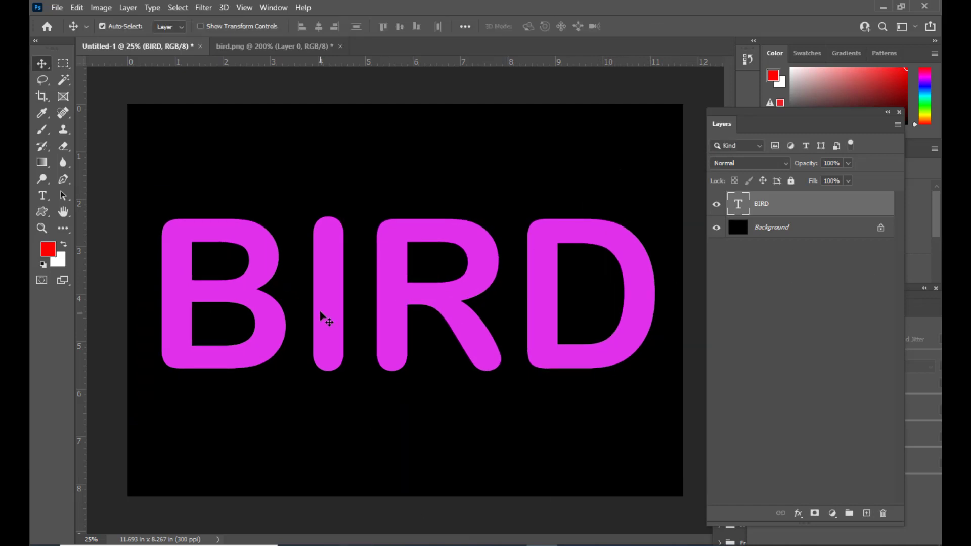
Load the outline of the BIRD text layer as a selection.
double_click(737, 204)
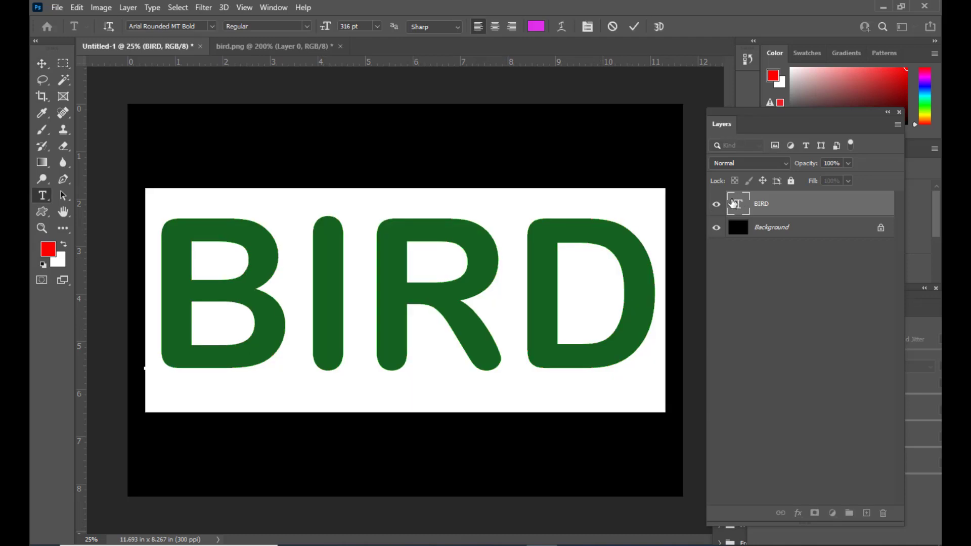
click(42, 63)
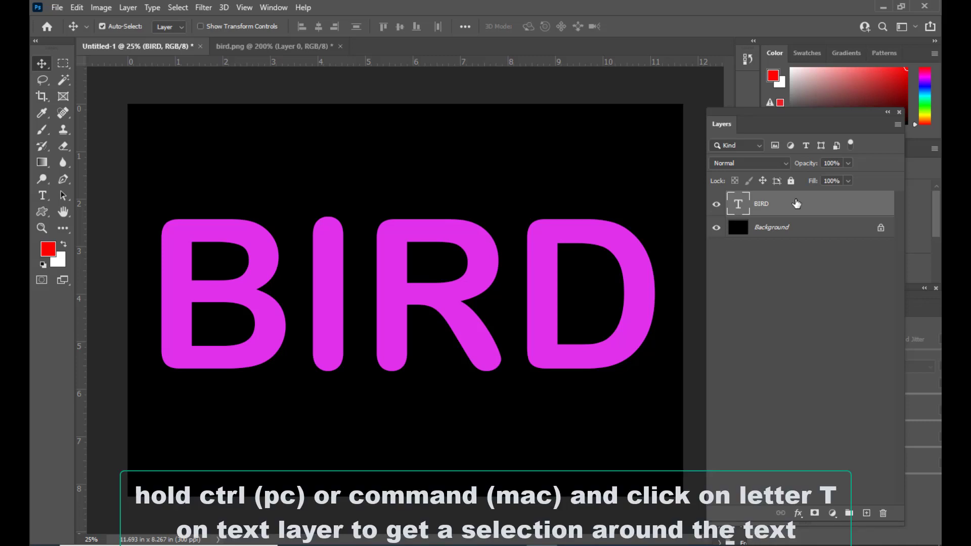
key(ctrl)
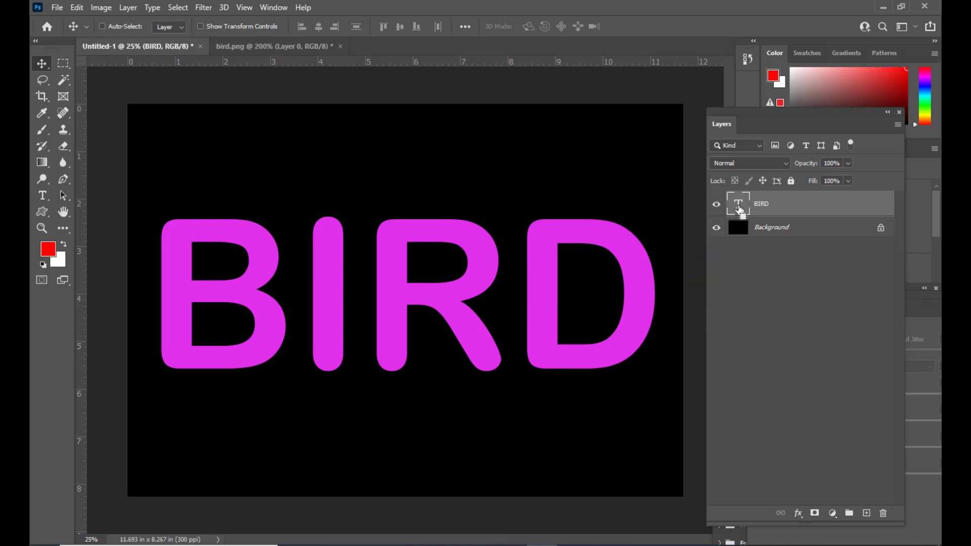
ctrl+click(740, 208)
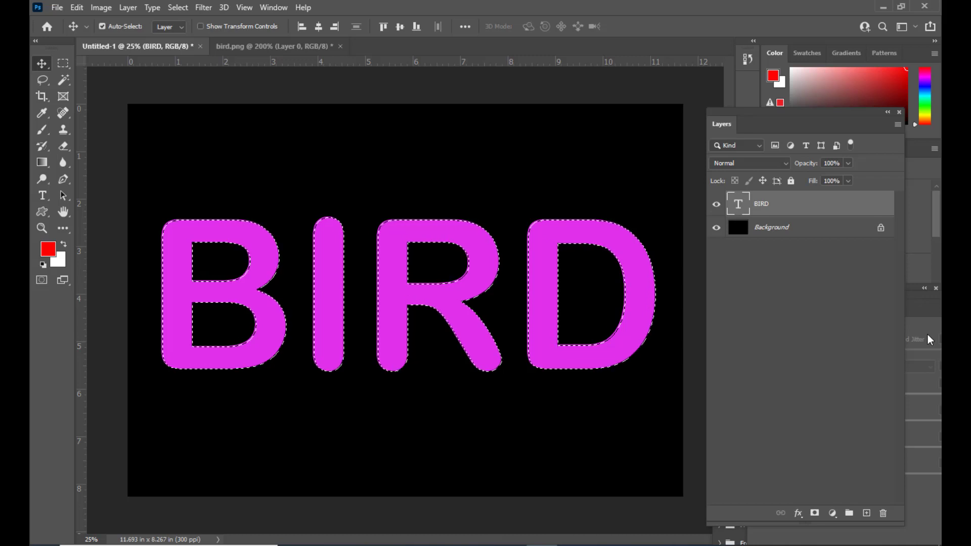
Bring up the paths display and make a work path from the BIRD text selection.
drag(793, 117, 752, 179)
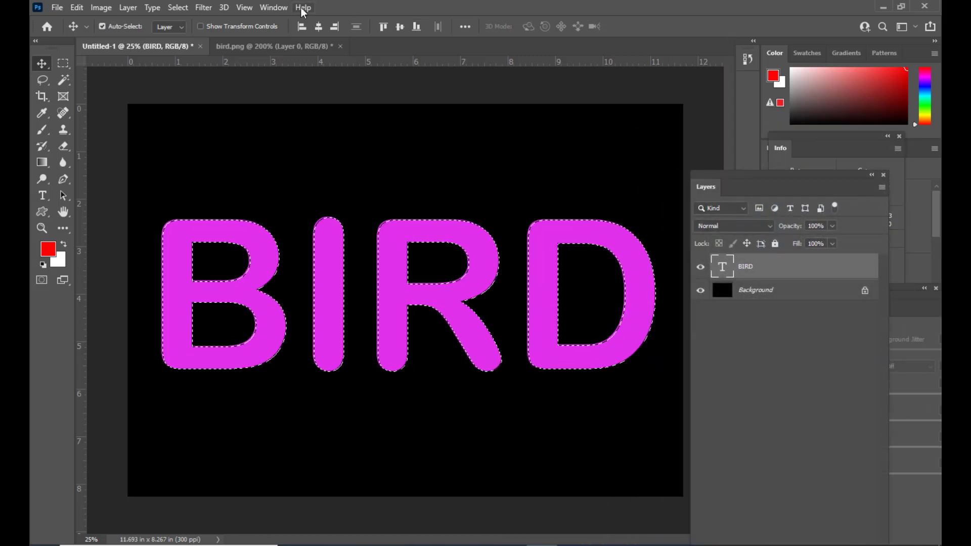
click(276, 8)
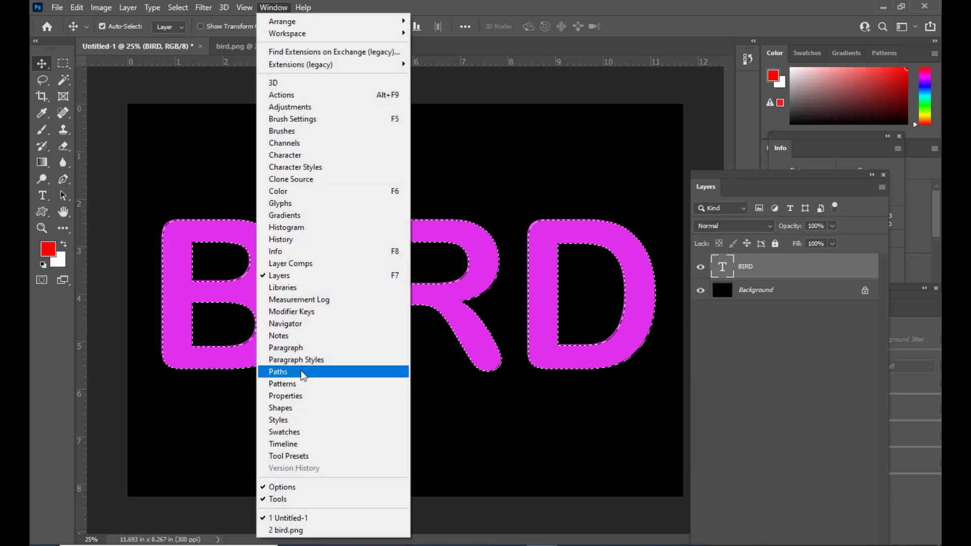
click(299, 372)
drag(460, 162, 698, 50)
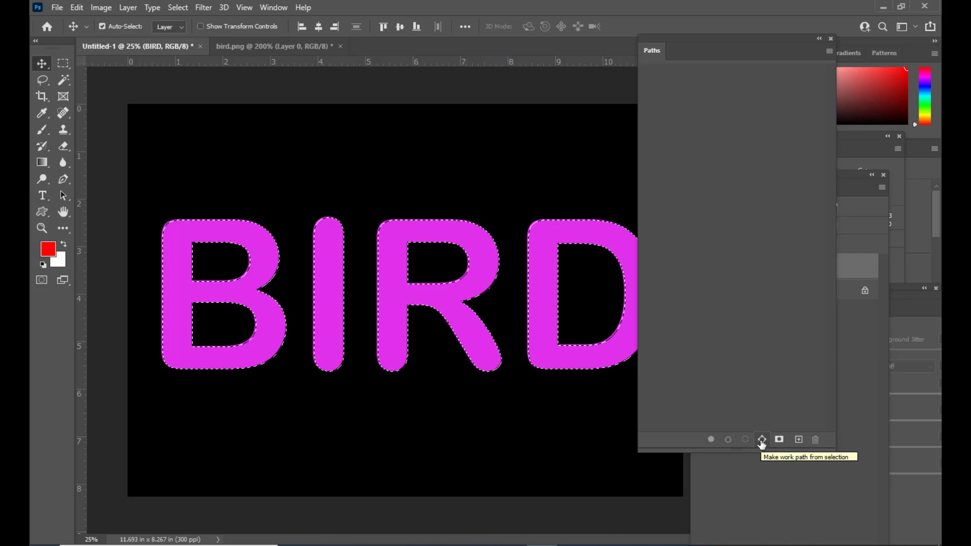
click(762, 441)
Delete the BIRD text layer and add a new empty layer above the background, keeping the floating displays clear of the canvas.
drag(663, 33, 708, 70)
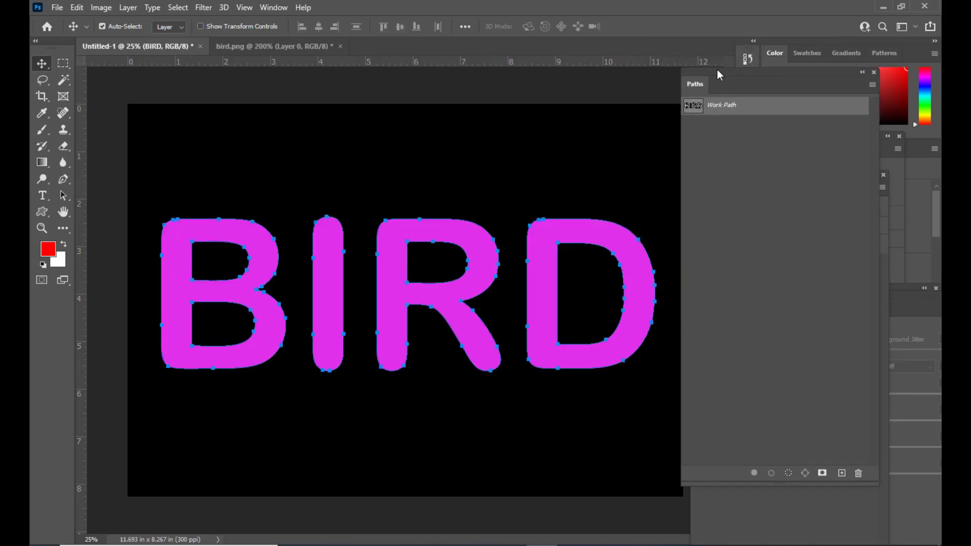
drag(705, 71, 843, 289)
drag(748, 179, 718, 113)
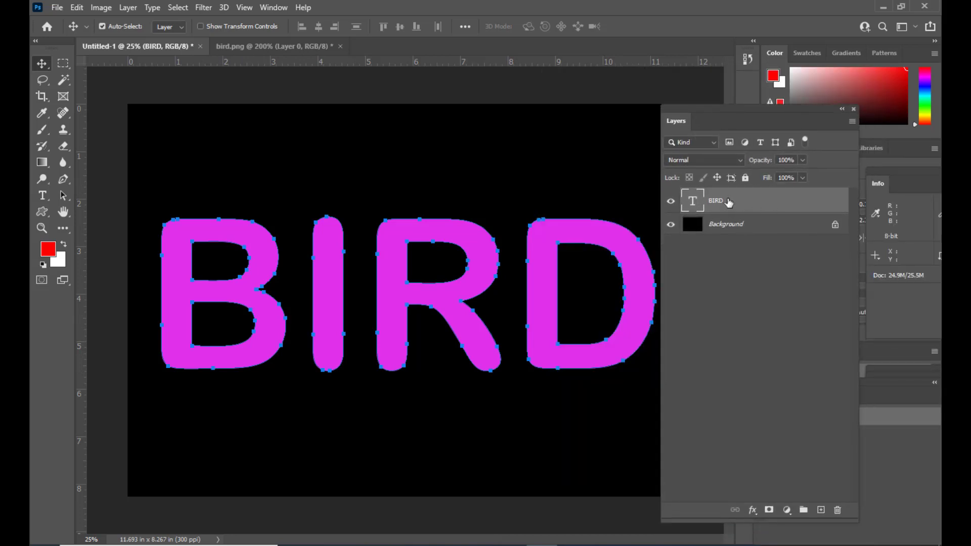
drag(738, 209, 838, 510)
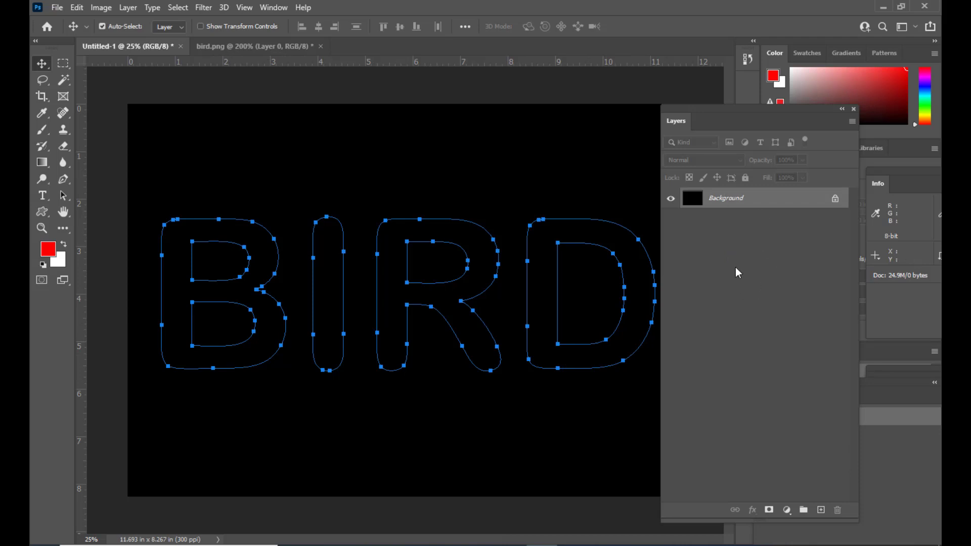
click(820, 510)
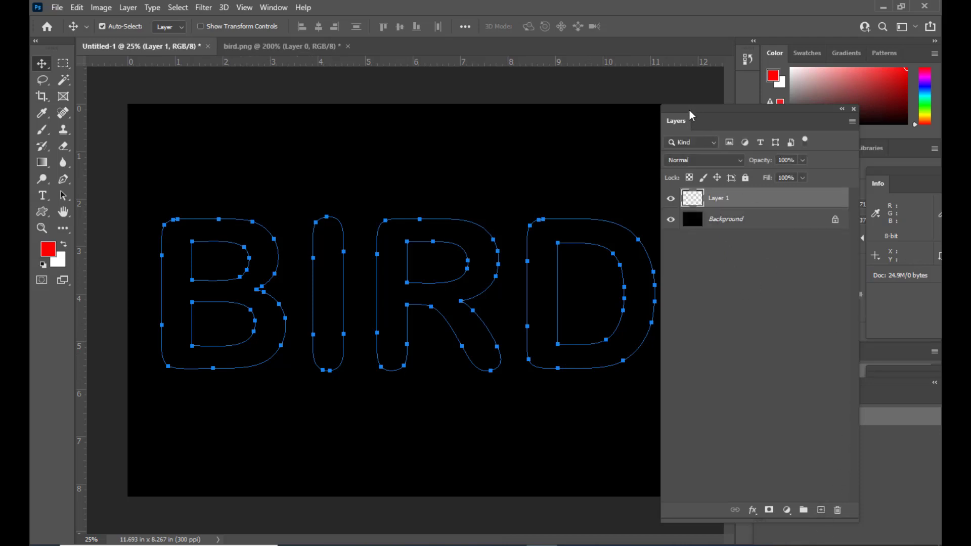
drag(690, 110, 749, 121)
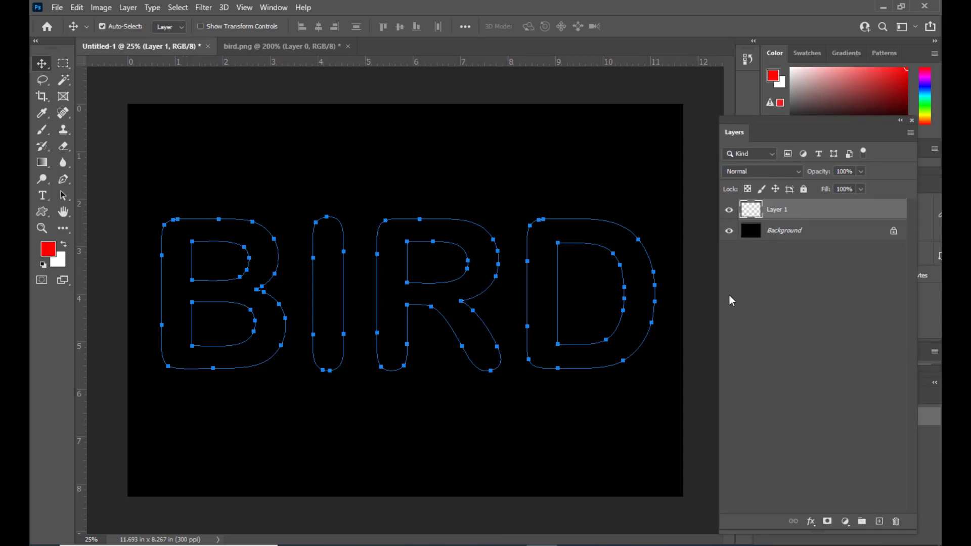
Activate the Brush tool and check that the birdbrush preset is selected.
click(42, 133)
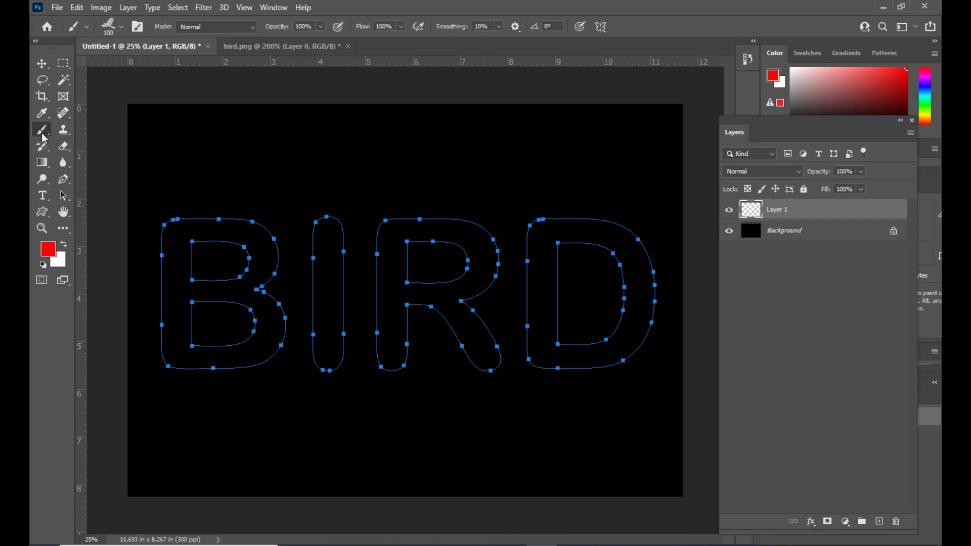
right_click(43, 136)
click(71, 133)
click(111, 32)
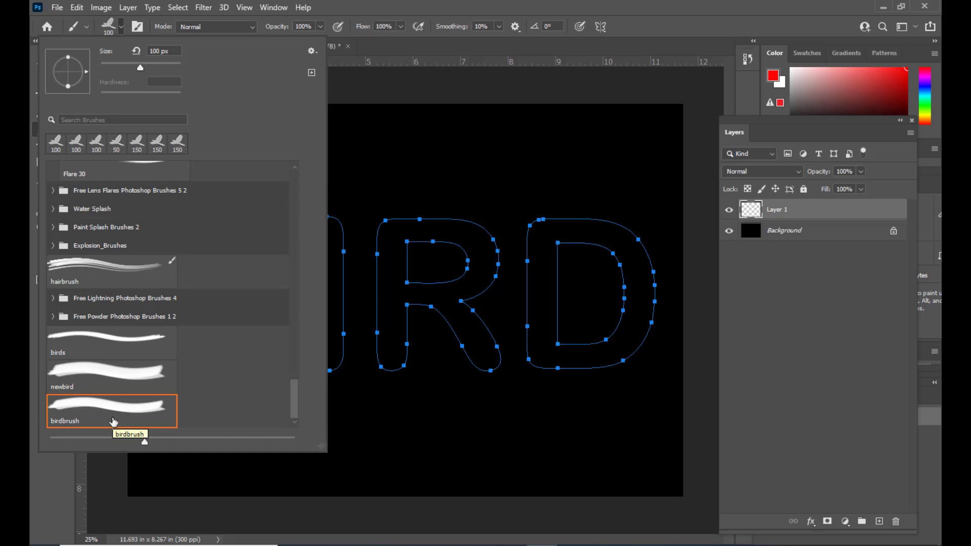
click(408, 33)
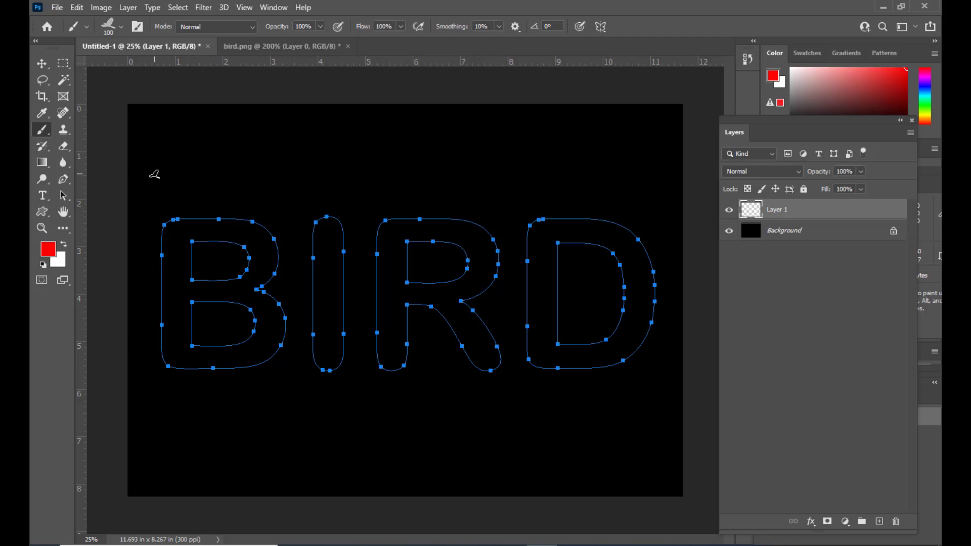
Test the bird brush above the letter paths, reduce its size to 60 px and test it again, undoing both strokes.
mouse_move(154, 173)
mouse_down()
mouse_move(169, 146)
mouse_move(211, 148)
mouse_move(238, 169)
mouse_move(283, 179)
mouse_move(338, 144)
mouse_move(459, 174)
mouse_move(504, 147)
mouse_move(664, 153)
mouse_up()
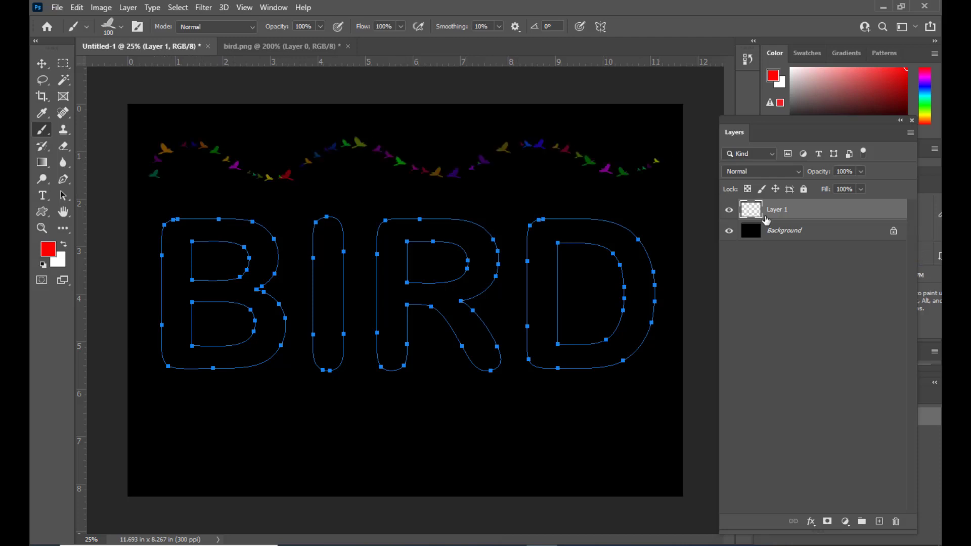
key(ctrl+z)
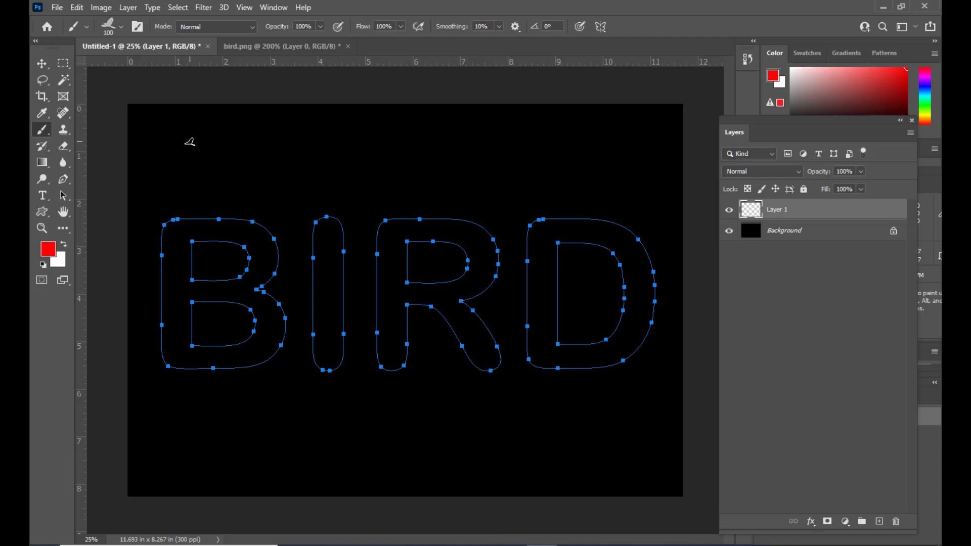
key(bracketleft)
key(bracketleft)
mouse_move(163, 165)
mouse_down()
mouse_move(179, 152)
mouse_move(241, 172)
mouse_move(398, 148)
mouse_move(505, 181)
mouse_move(590, 151)
mouse_move(652, 161)
mouse_up()
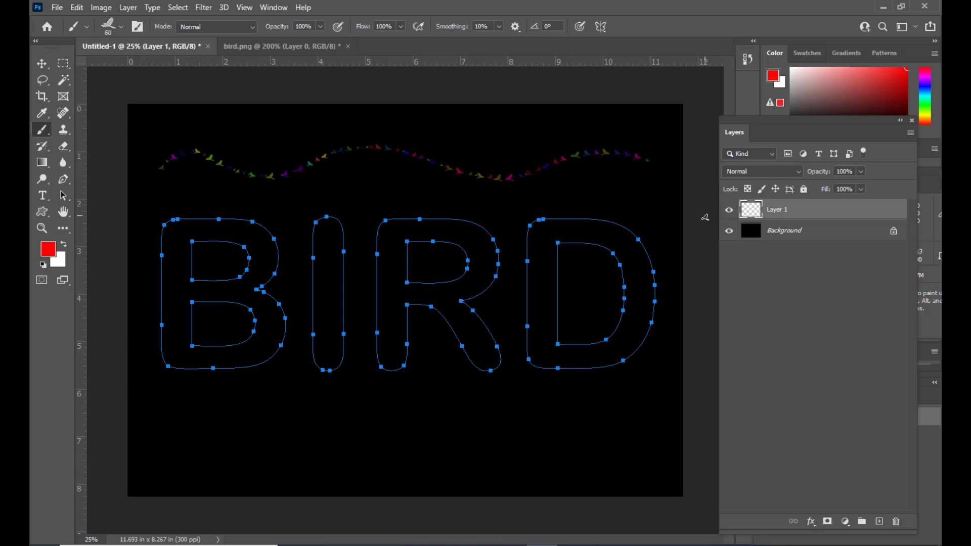
key(ctrl+z)
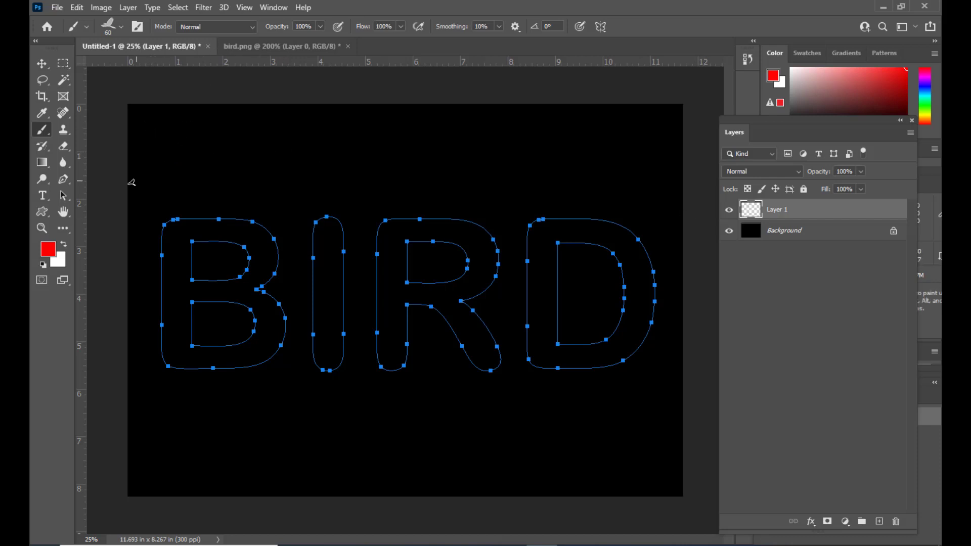
With the Pen tool active, stroke the BIRD work path using the Brush, leaving Simulate Pressure off.
click(63, 180)
click(107, 181)
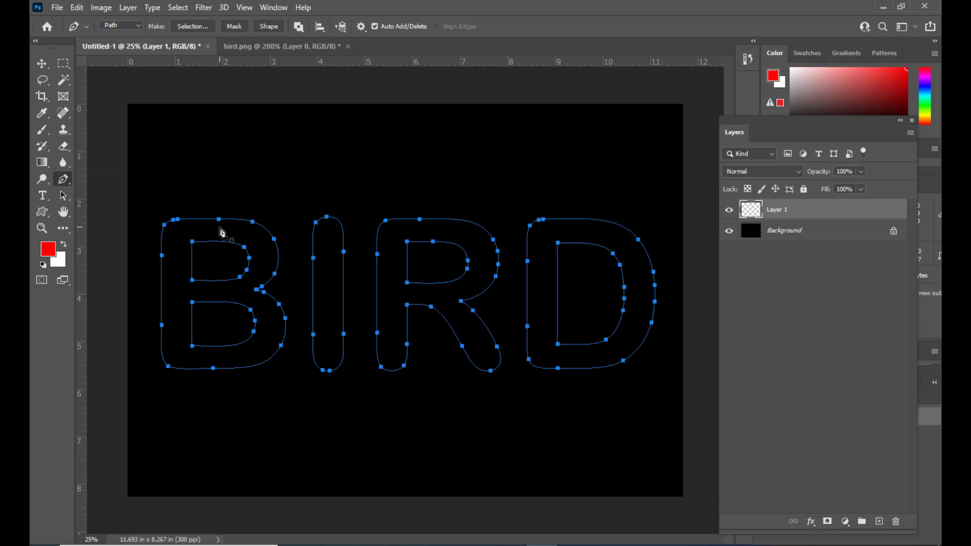
right_click(220, 226)
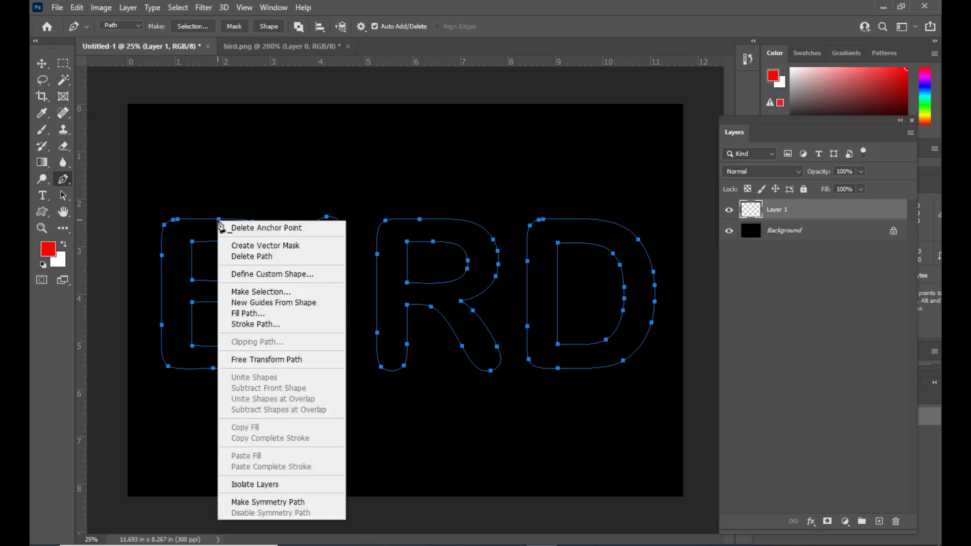
click(281, 325)
mouse_move(431, 148)
mouse_down()
mouse_move(379, 122)
mouse_move(401, 124)
mouse_move(353, 122)
mouse_move(413, 128)
mouse_move(431, 117)
mouse_up()
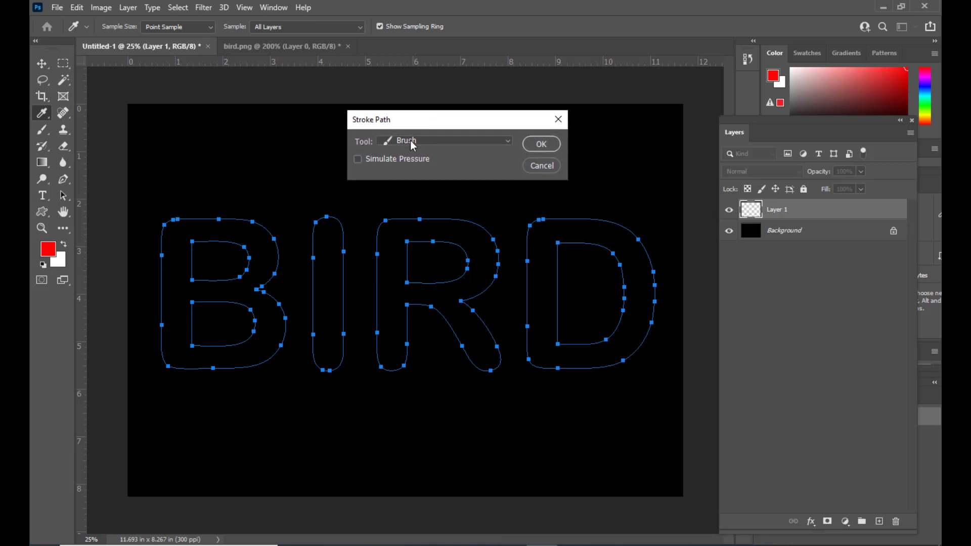
click(429, 140)
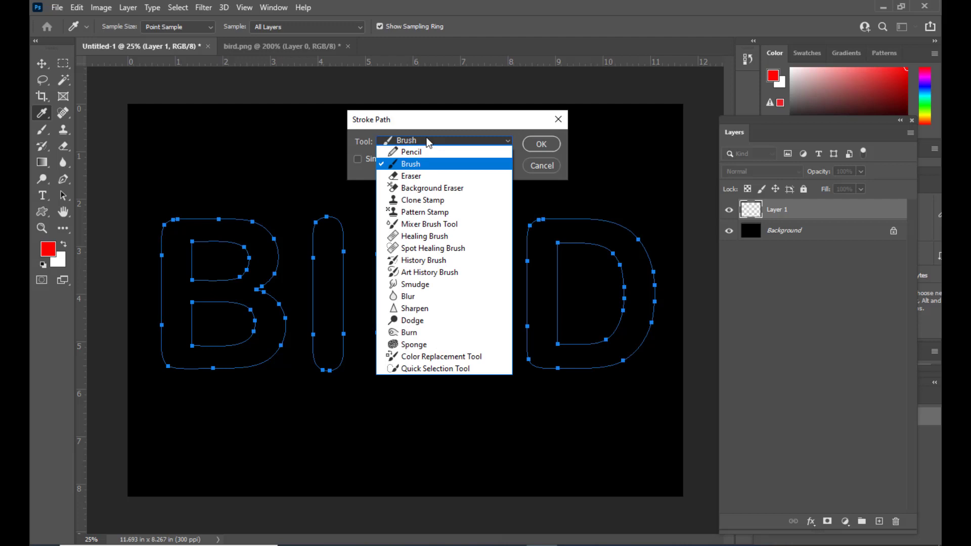
click(423, 165)
mouse_move(432, 115)
mouse_down()
mouse_move(457, 115)
mouse_move(448, 117)
mouse_up()
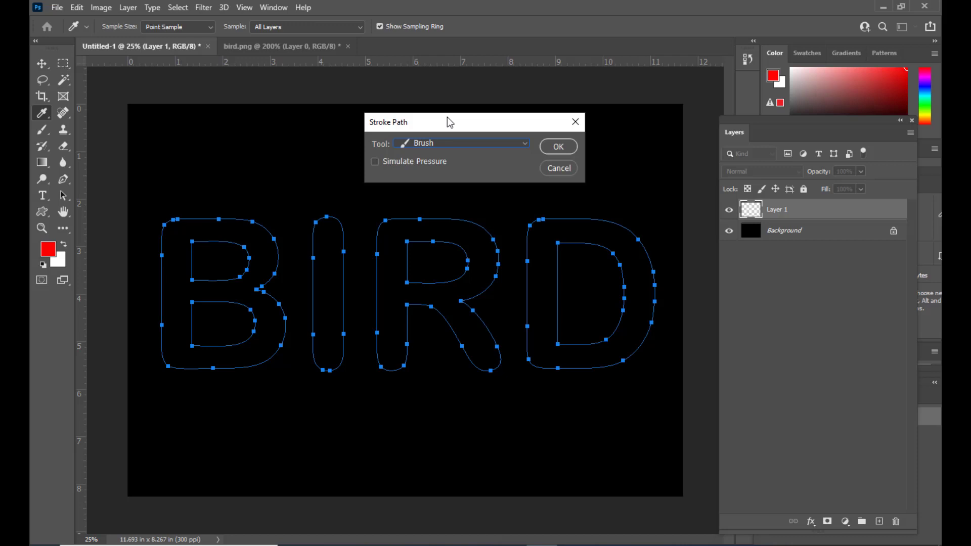
mouse_move(447, 117)
mouse_down()
mouse_move(423, 119)
mouse_move(417, 106)
mouse_up()
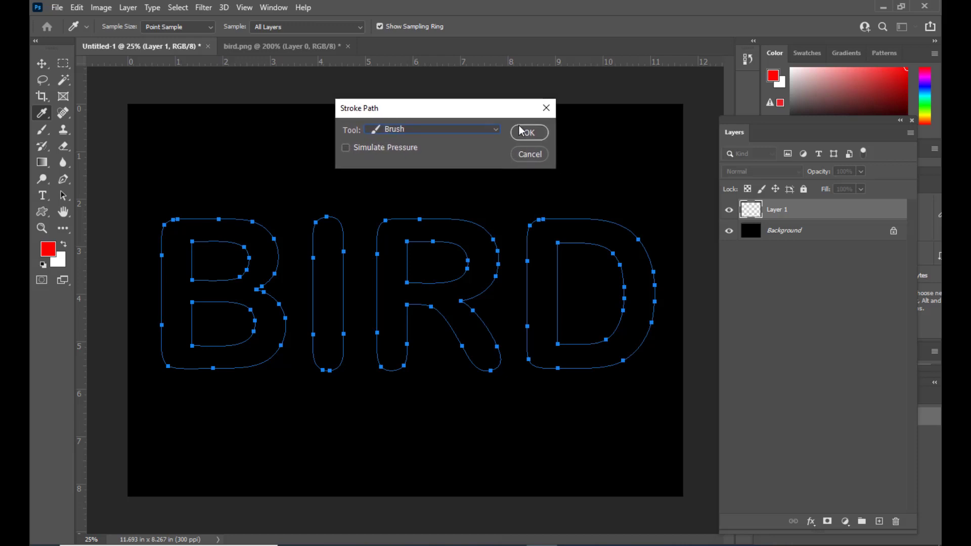
click(528, 133)
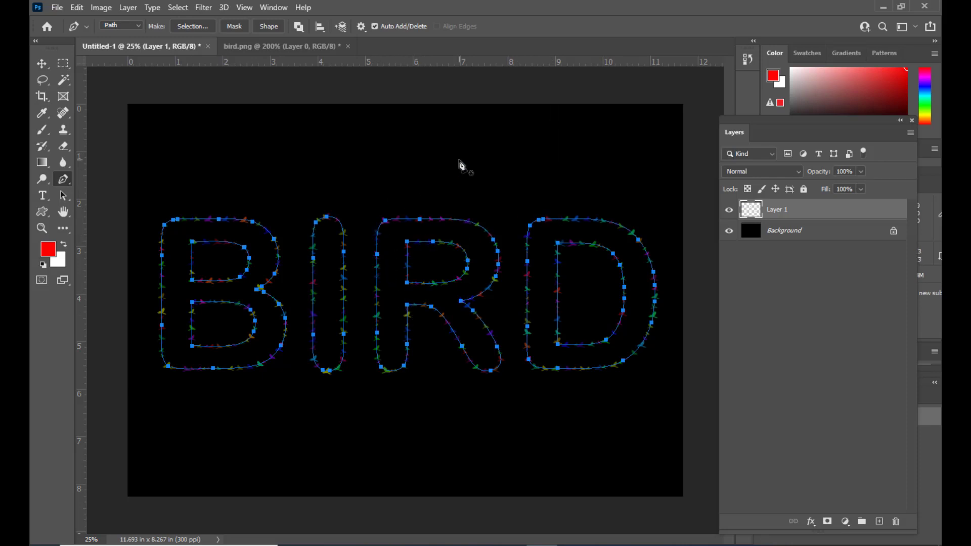
Bring the paths display into reach and delete the BIRD work path.
drag(729, 124, 520, 150)
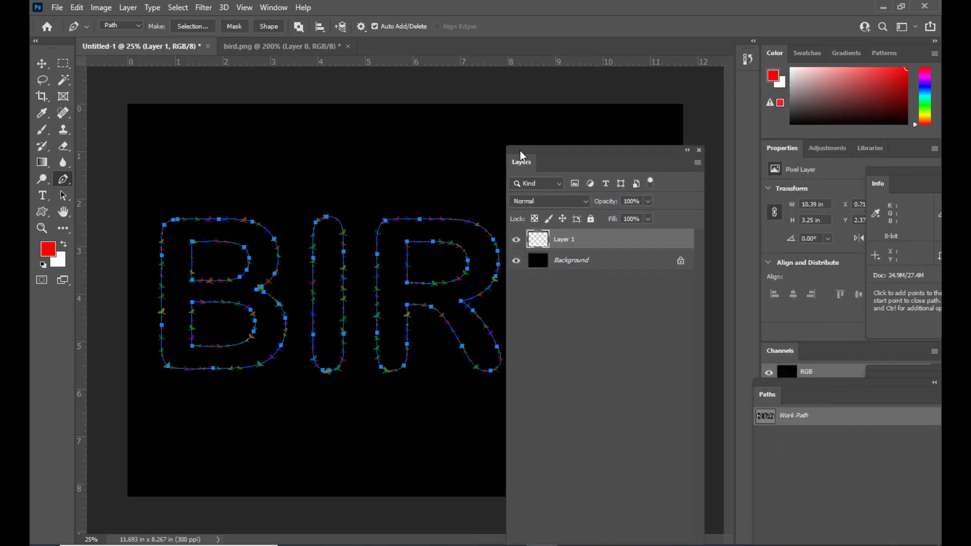
drag(772, 387, 697, 124)
drag(584, 155, 768, 242)
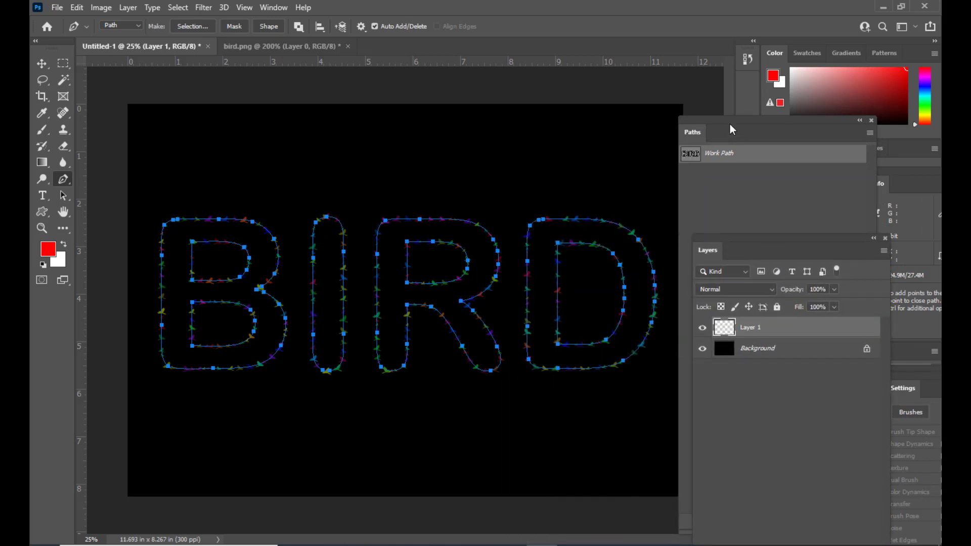
drag(730, 129, 743, 124)
click(882, 128)
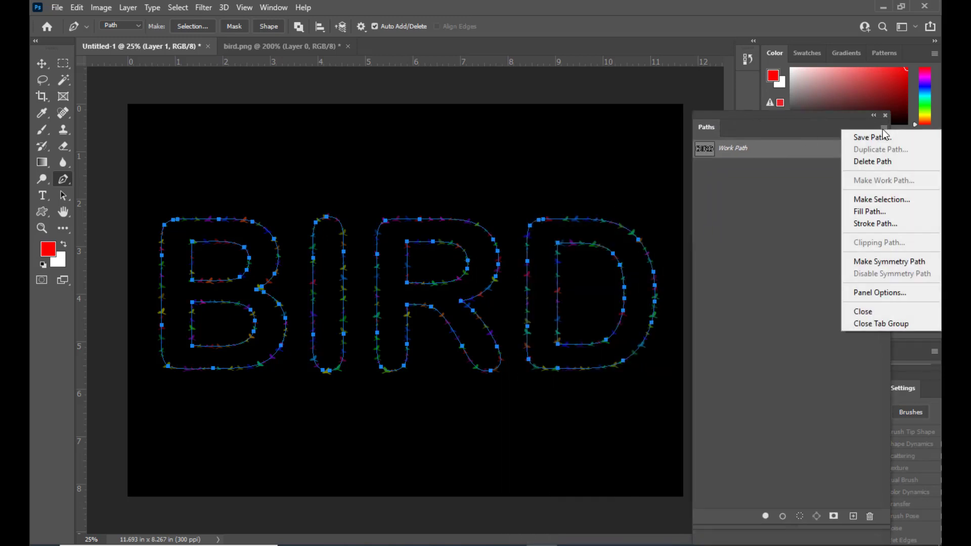
click(872, 165)
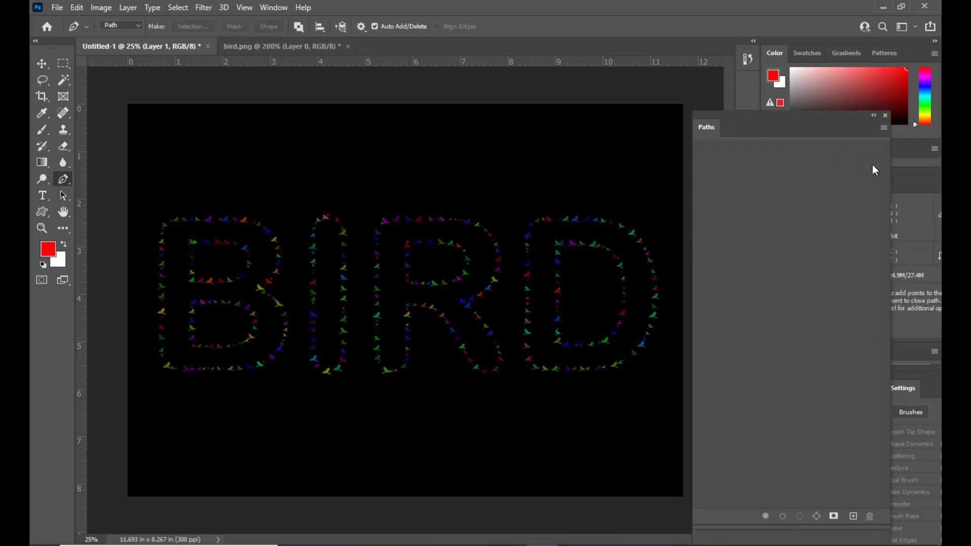
Examine the coloured birds along the letter outlines up close and as a whole word.
key(ctrl+plus)
key(ctrl+plus)
key(ctrl+plus)
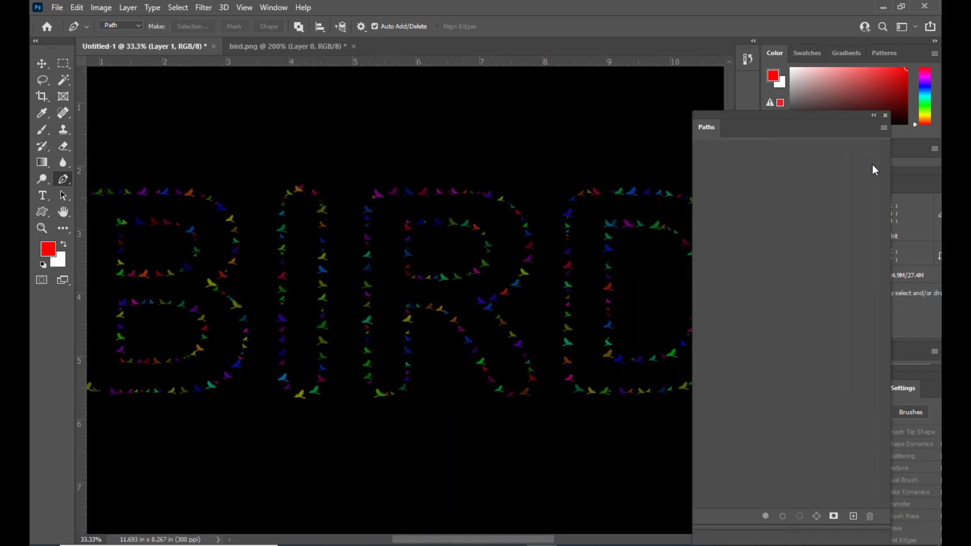
key(ctrl+plus)
key(ctrl+plus)
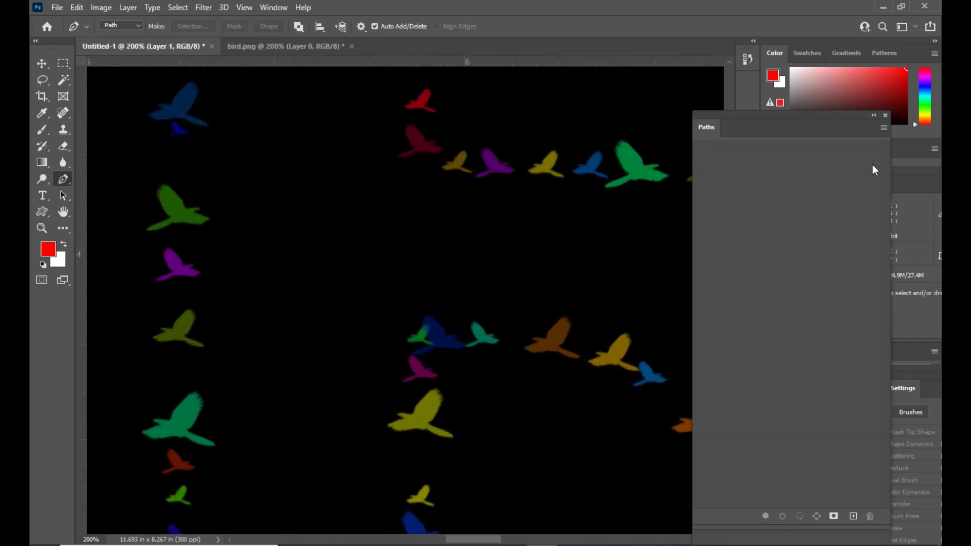
key(ctrl+minus)
key(ctrl+minus)
key(ctrl+minus)
key(ctrl+minus)
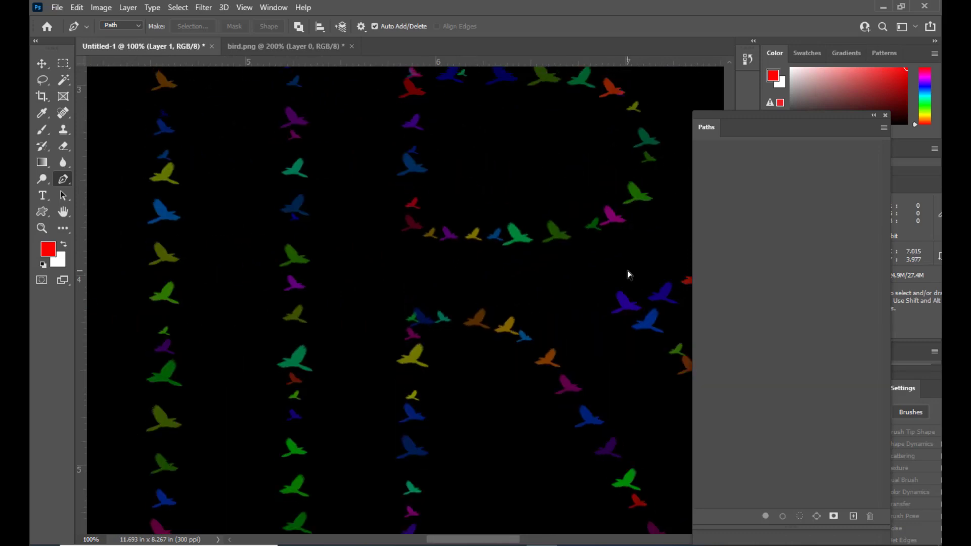
key(ctrl+minus)
key(ctrl+minus)
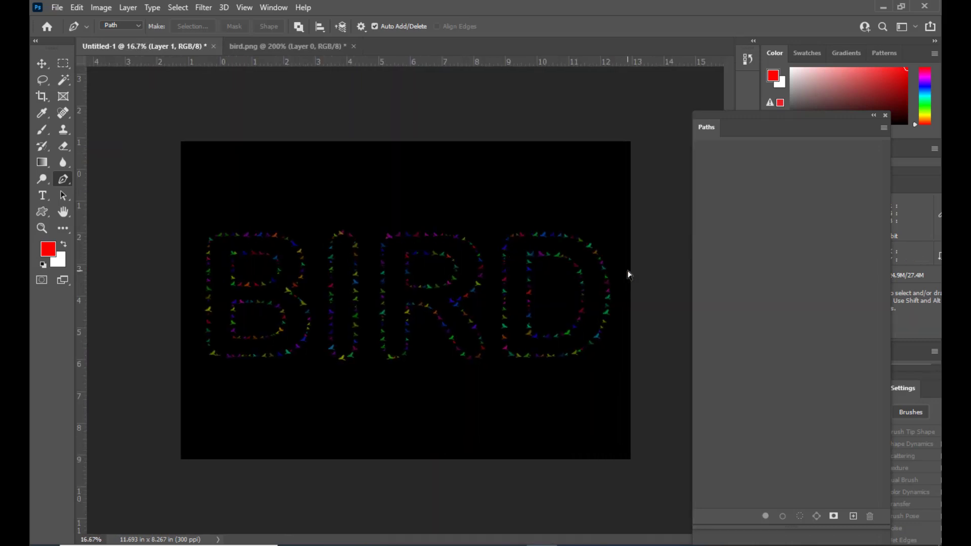
key(ctrl+plus)
key(ctrl+plus)
key(ctrl+plus)
key(ctrl+plus)
key(ctrl+plus)
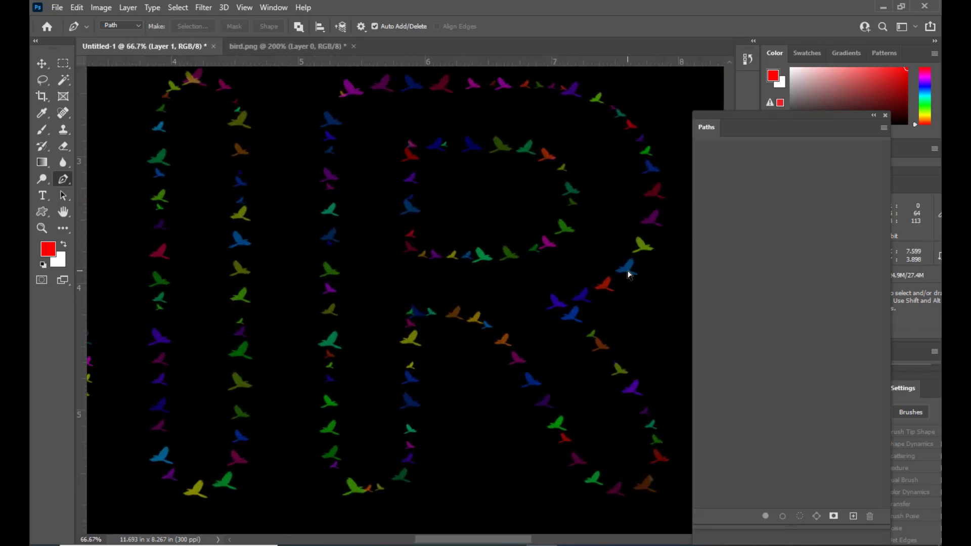
key(ctrl+plus)
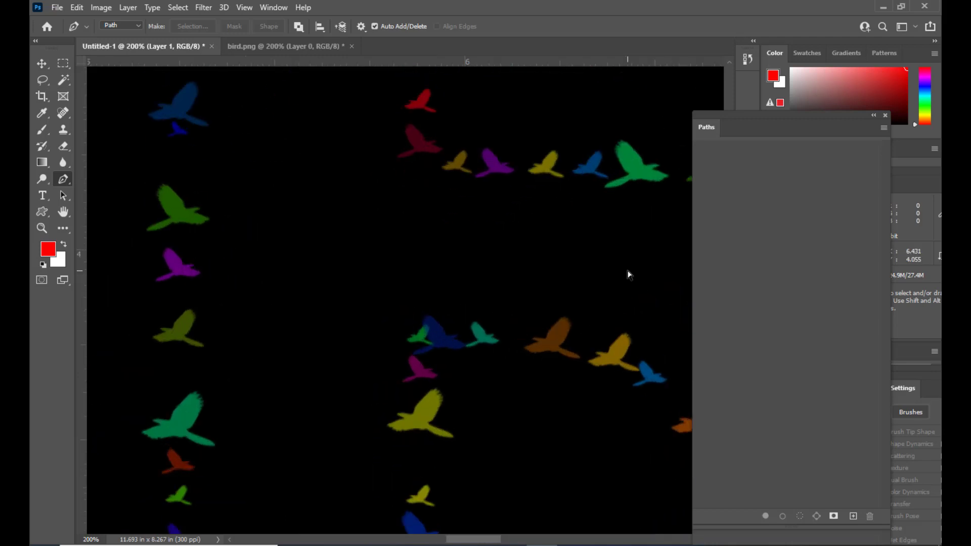
key(ctrl+minus)
key(ctrl+minus)
key(ctrl+minus)
key(ctrl+minus)
key(ctrl+minus)
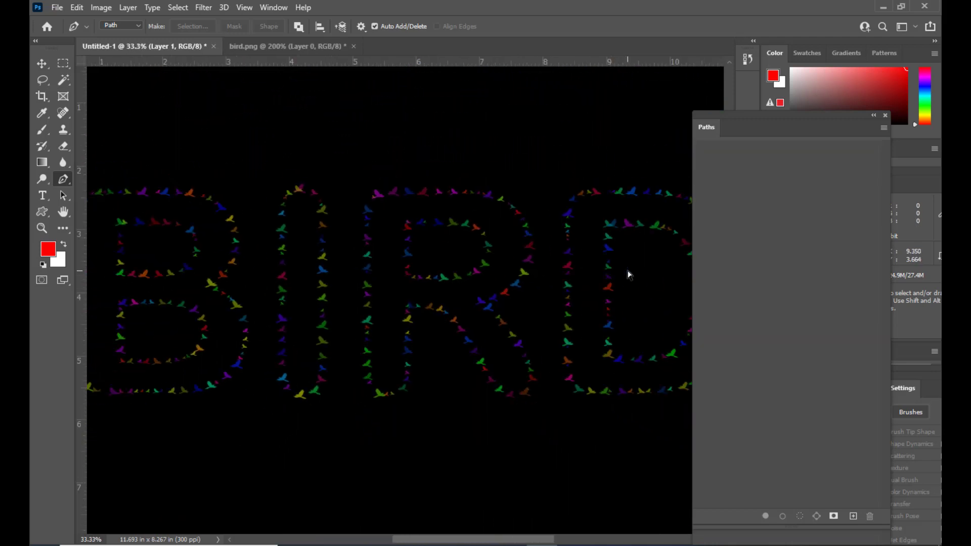
key(ctrl+plus)
key(ctrl+plus)
key(ctrl+minus)
key(ctrl+minus)
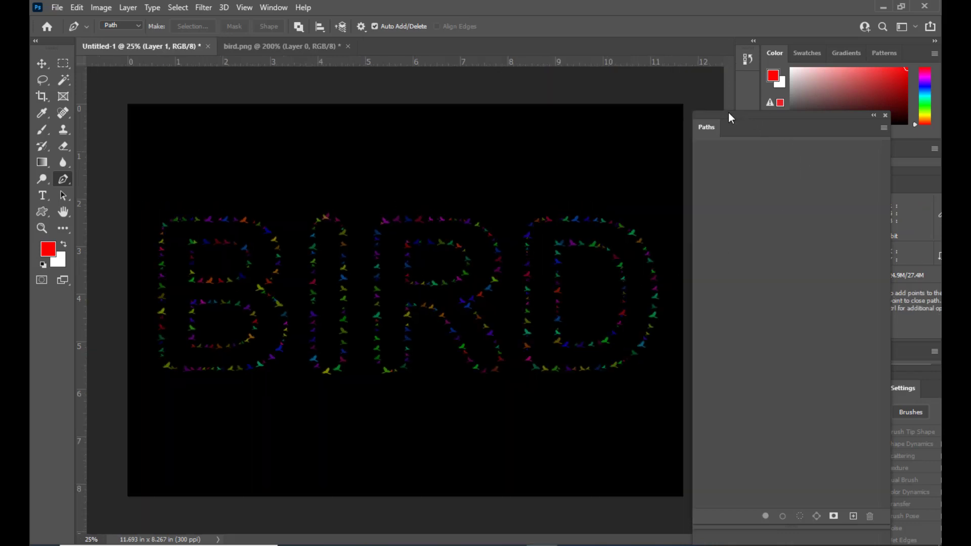
Duplicate the bird outline layer and set the copy's blend mode to Linear Dodge (Add).
drag(728, 113, 876, 403)
drag(738, 241, 755, 123)
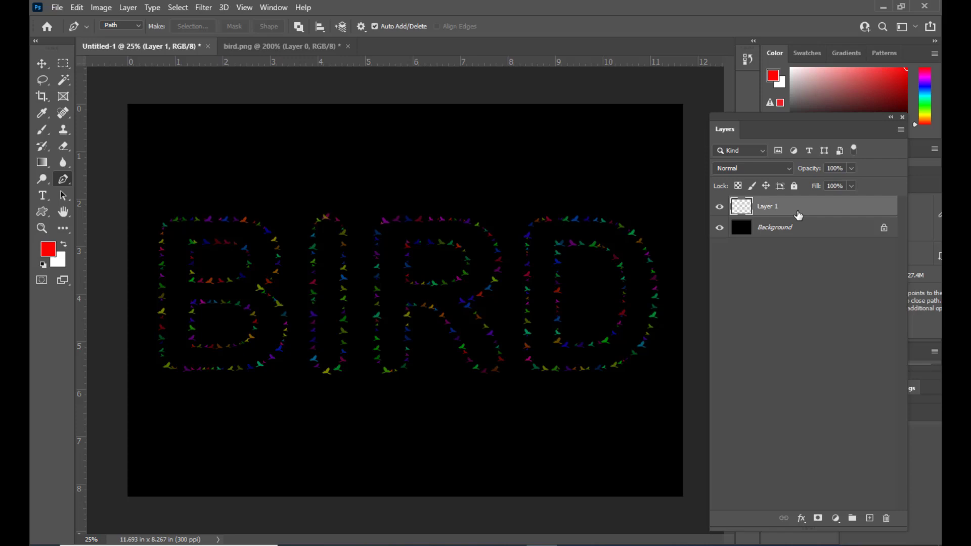
key(ctrl+j)
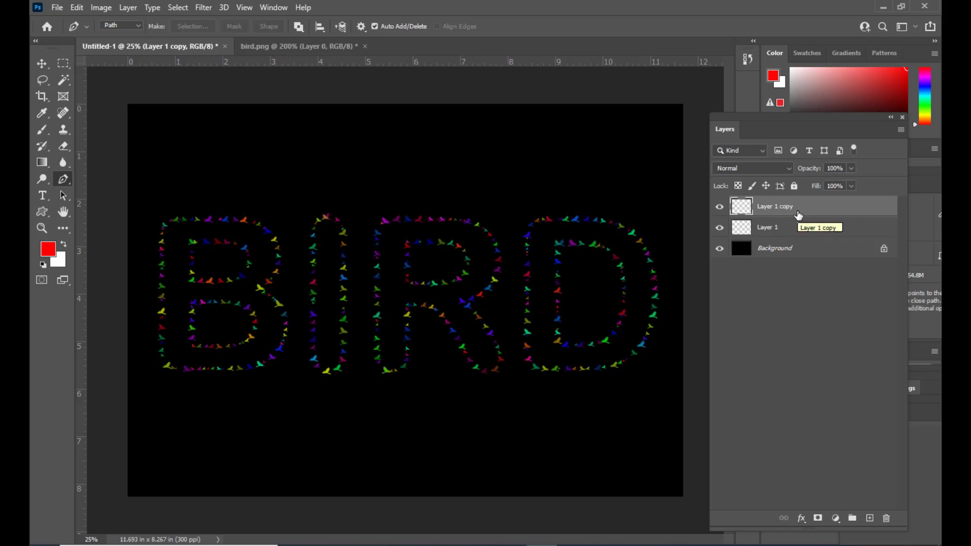
click(757, 168)
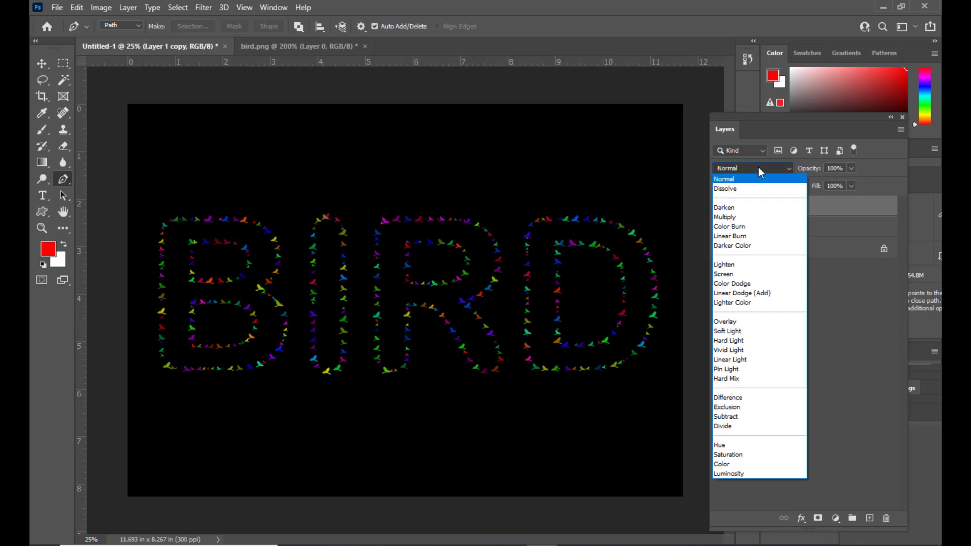
click(752, 294)
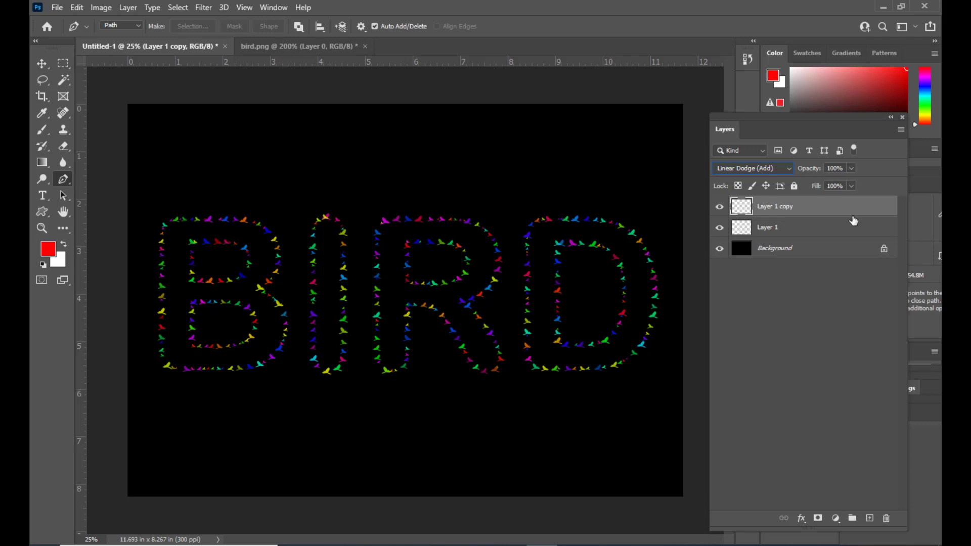
Inspect the colours of the blended bird outlines at 100% zoom and across the whole word.
key(ctrl+plus)
key(ctrl+plus)
key(ctrl+plus)
key(ctrl+plus)
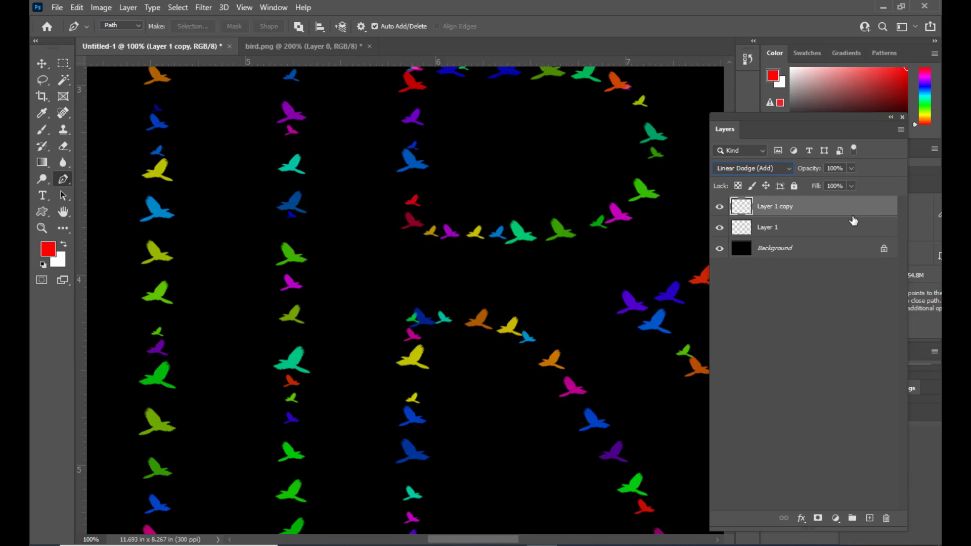
key(ctrl+minus)
key(ctrl+minus)
key(ctrl+minus)
key(ctrl+minus)
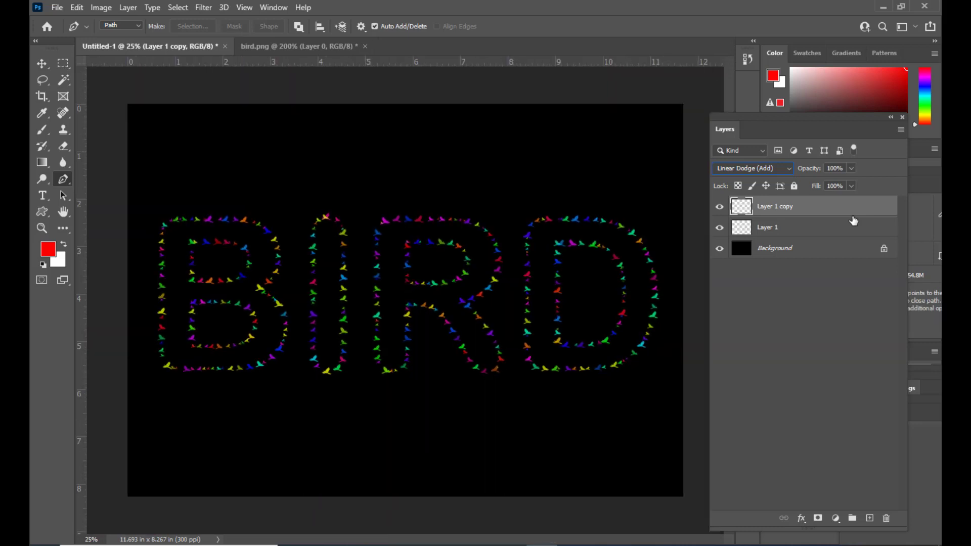